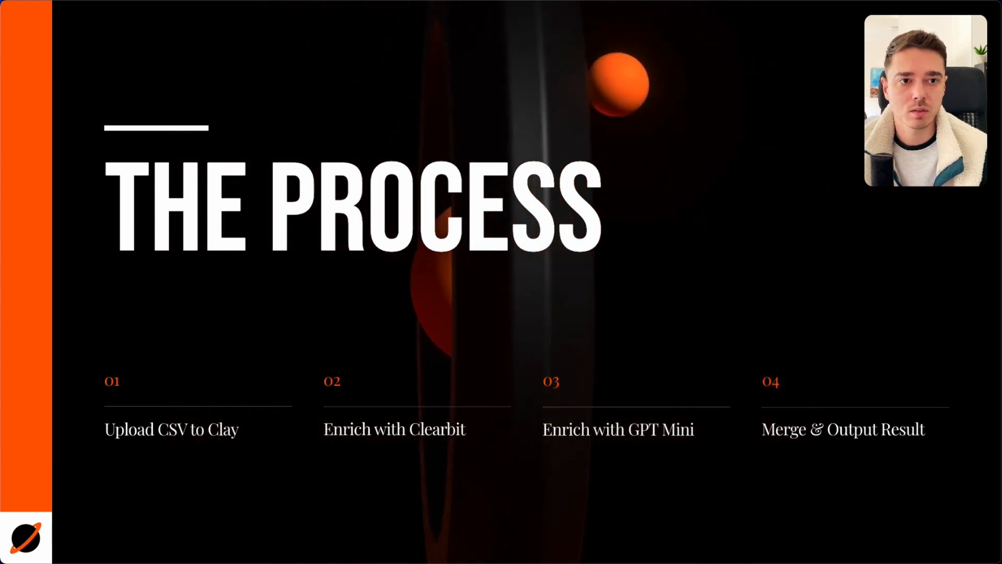
{"action": "key", "text": "Right"}
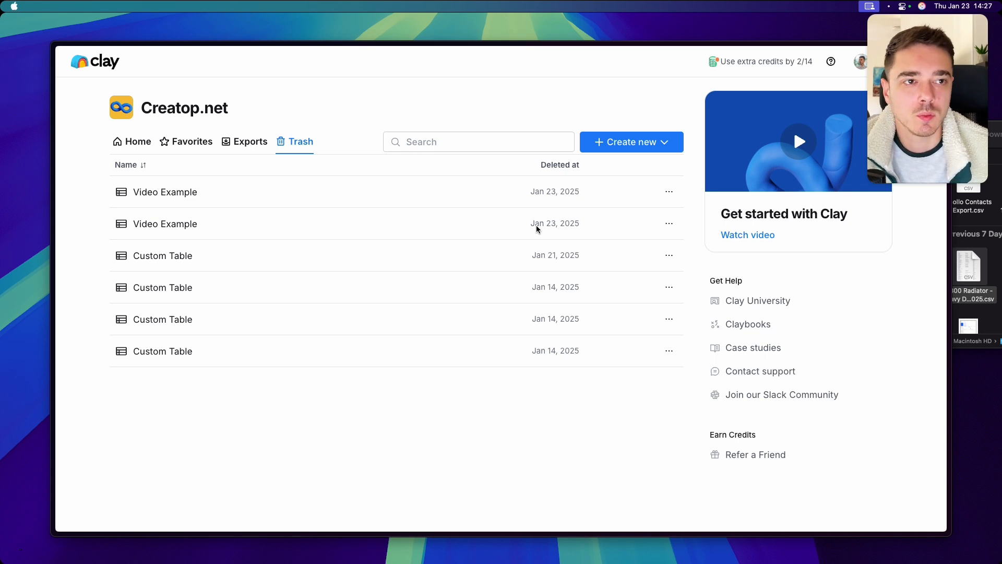
Start a new table imported from CSV and supply the file 1-800 Radiator - Heavy Duty Aftermarket Week 2025.csv from Downloads
{"action": "left_click", "coordinate": [632, 142]}
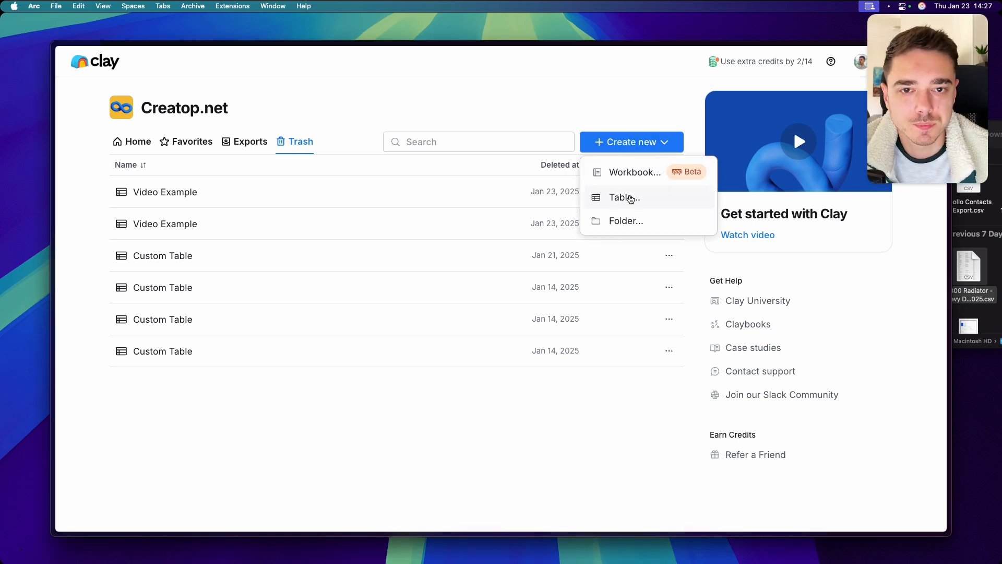
{"action": "left_click", "coordinate": [630, 198]}
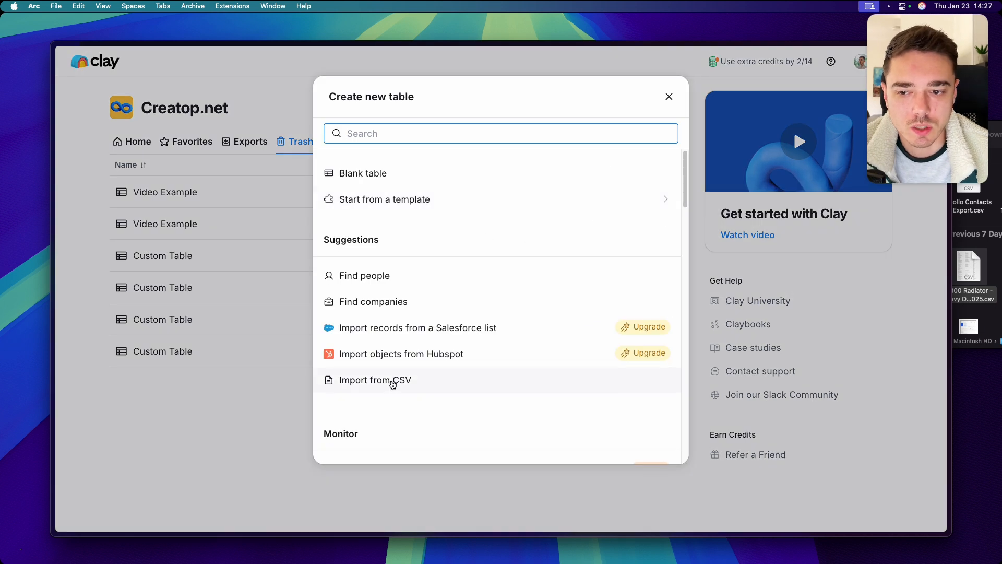
{"action": "left_click", "coordinate": [392, 385]}
{"action": "left_click", "coordinate": [966, 268]}
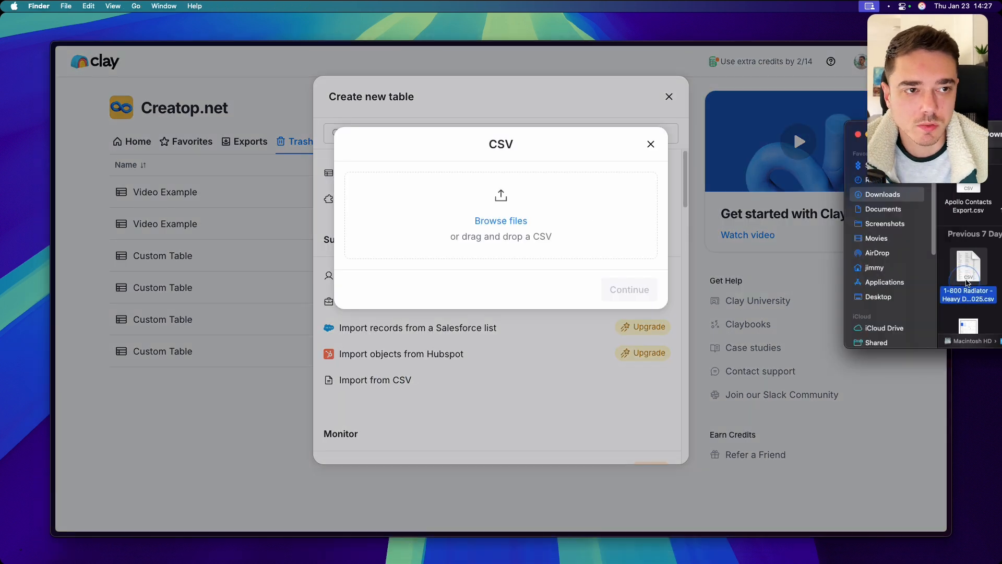
{"action": "left_click_drag", "start_coordinate": [966, 269], "coordinate": [493, 227]}
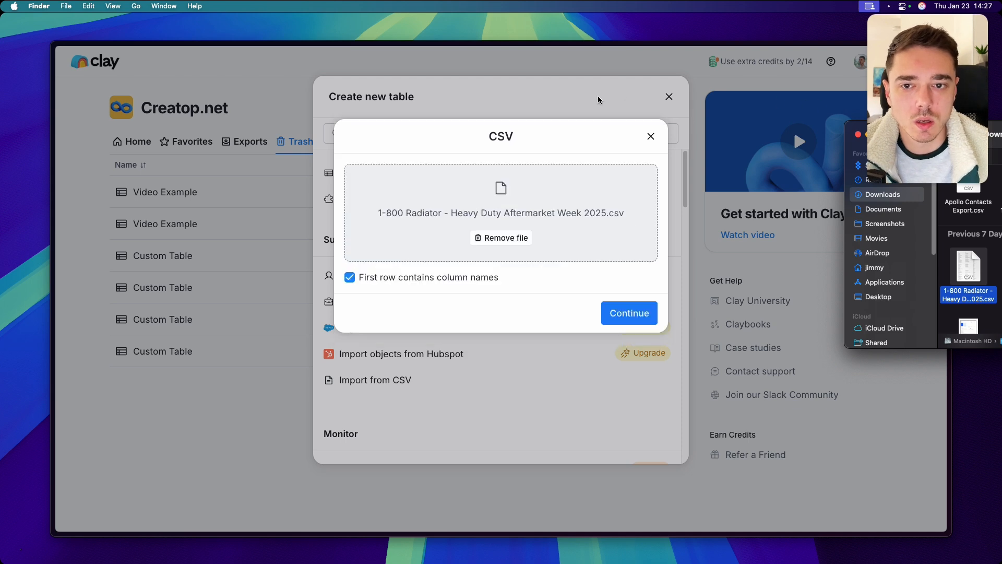
Complete the CSV import into a new blank table, keeping the first row as column names
{"action": "left_click", "coordinate": [622, 307]}
{"action": "left_click", "coordinate": [623, 308]}
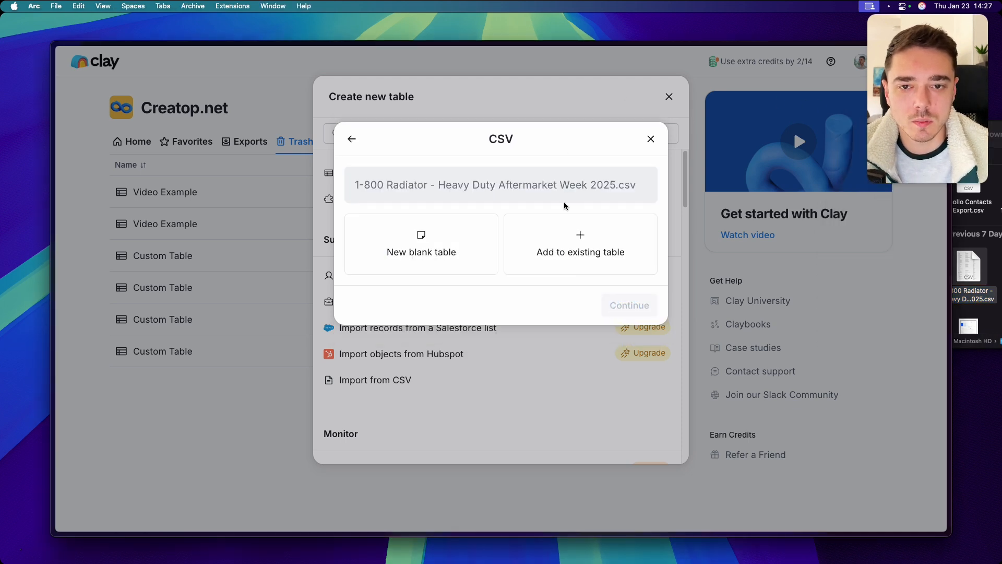
{"action": "left_click", "coordinate": [450, 255]}
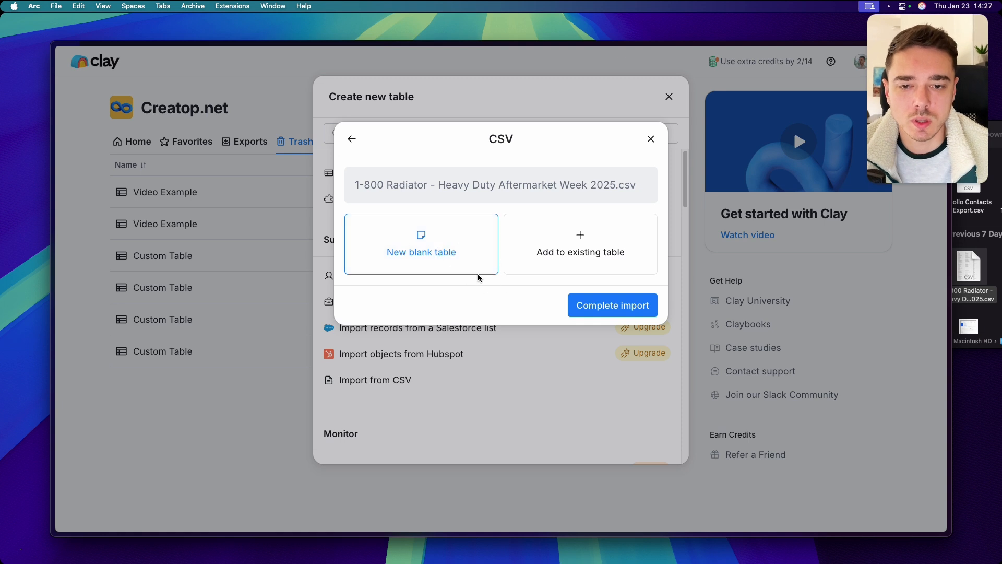
{"action": "left_click", "coordinate": [580, 303]}
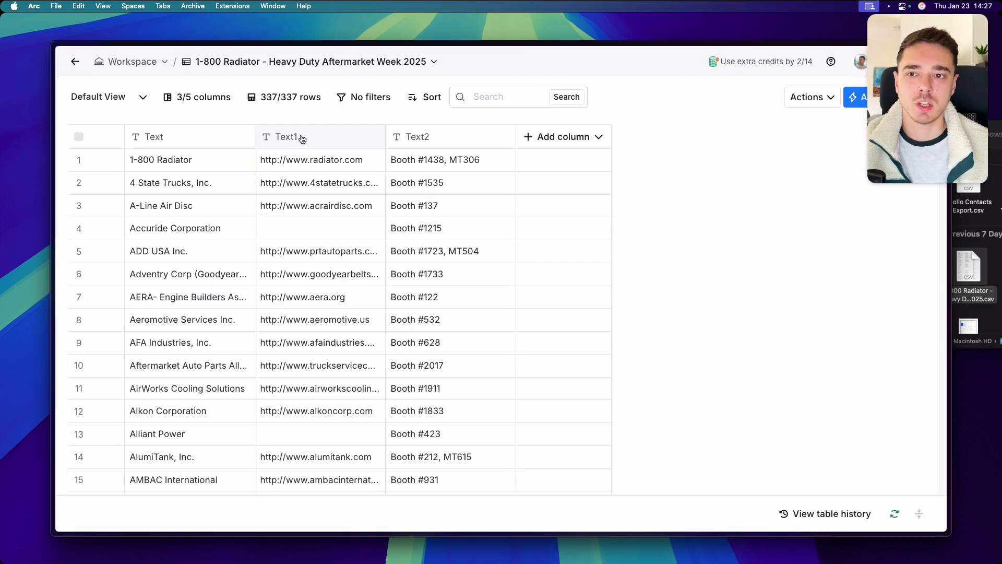
Rename the imported table as Video Example
{"action": "left_click", "coordinate": [334, 62]}
{"action": "left_click", "coordinate": [257, 187]}
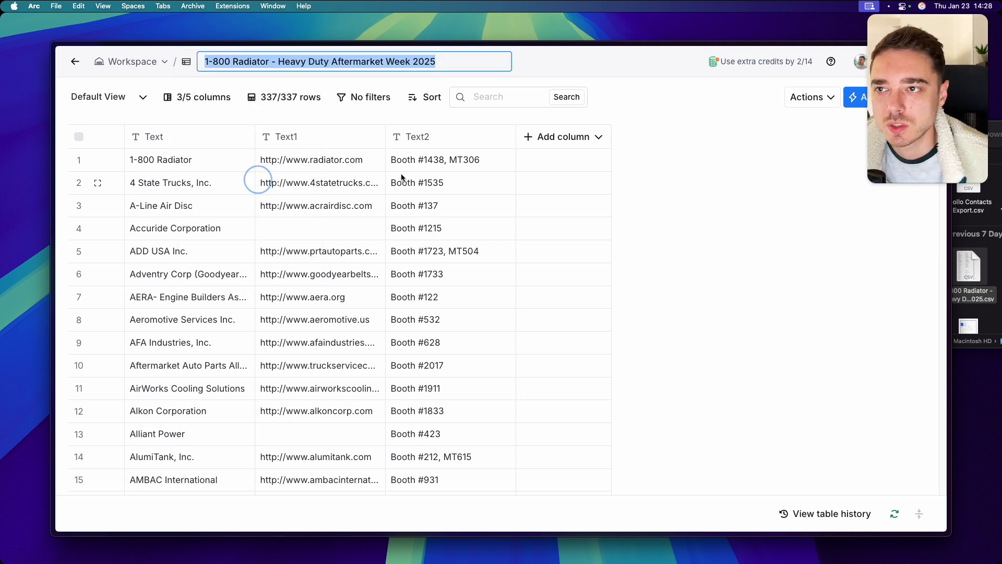
{"action": "type", "text": "Video Example"}
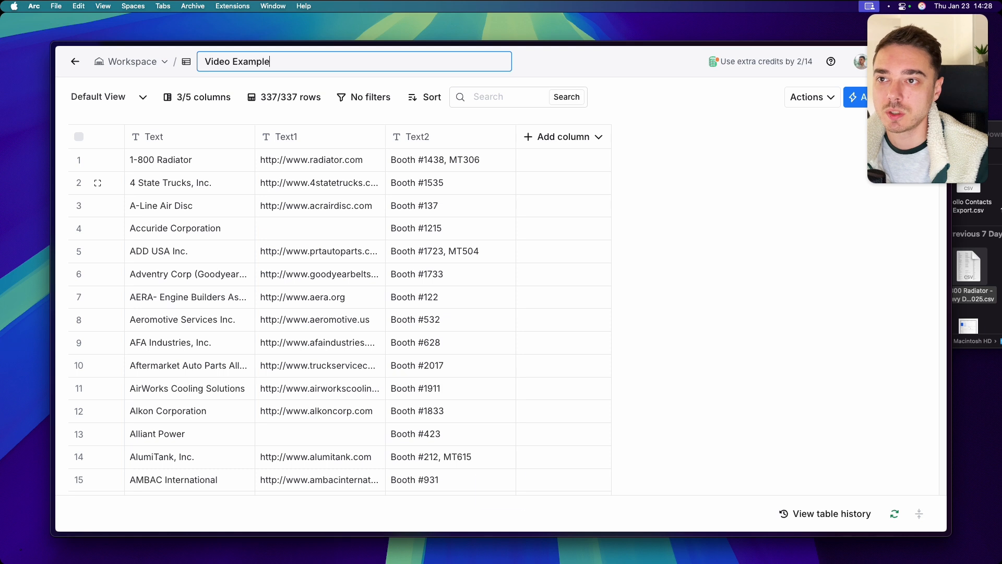
{"action": "key", "text": "Return"}
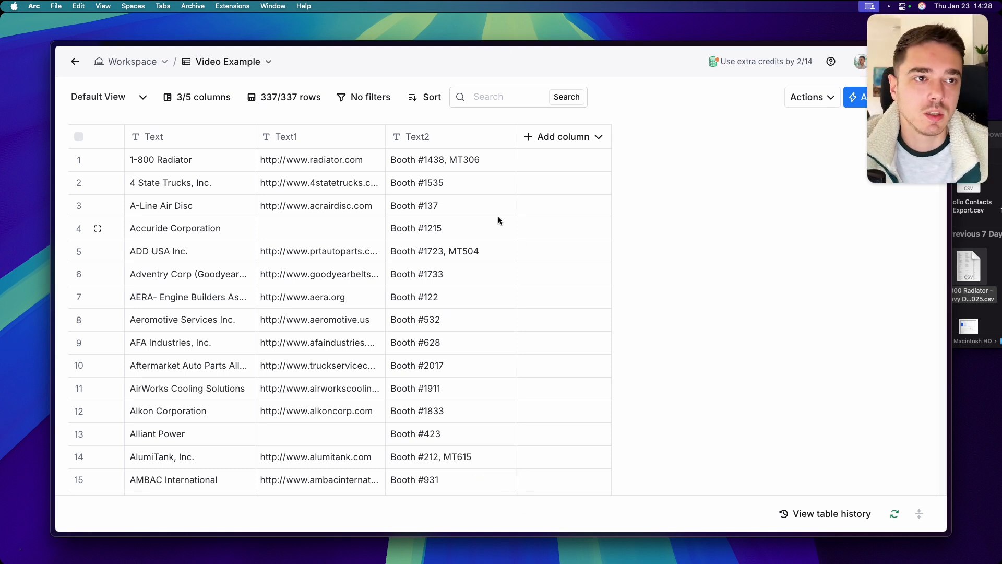
Look through the table's rows for missing websites and delete the Text2 column of booth numbers
{"action": "scroll", "coordinate": [475, 228], "scroll_direction": "down", "scroll_amount": 20}
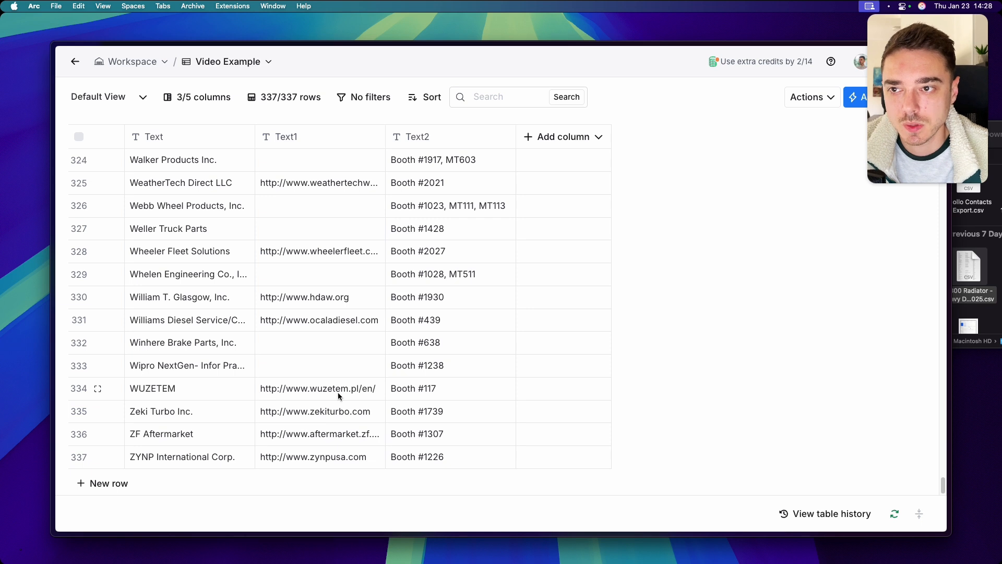
{"action": "scroll", "coordinate": [249, 281], "scroll_direction": "up", "scroll_amount": 20}
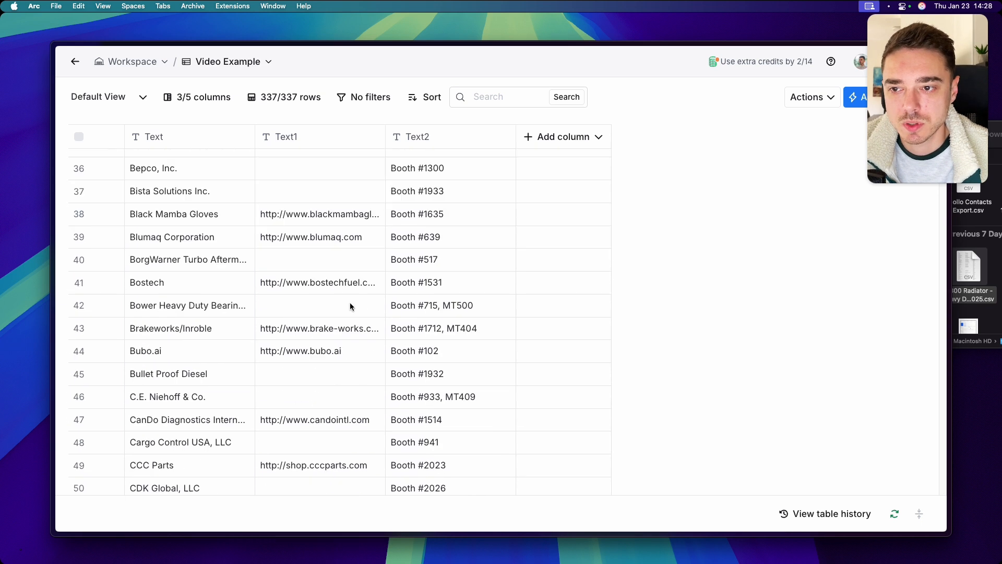
{"action": "scroll", "coordinate": [348, 223], "scroll_direction": "up", "scroll_amount": 5}
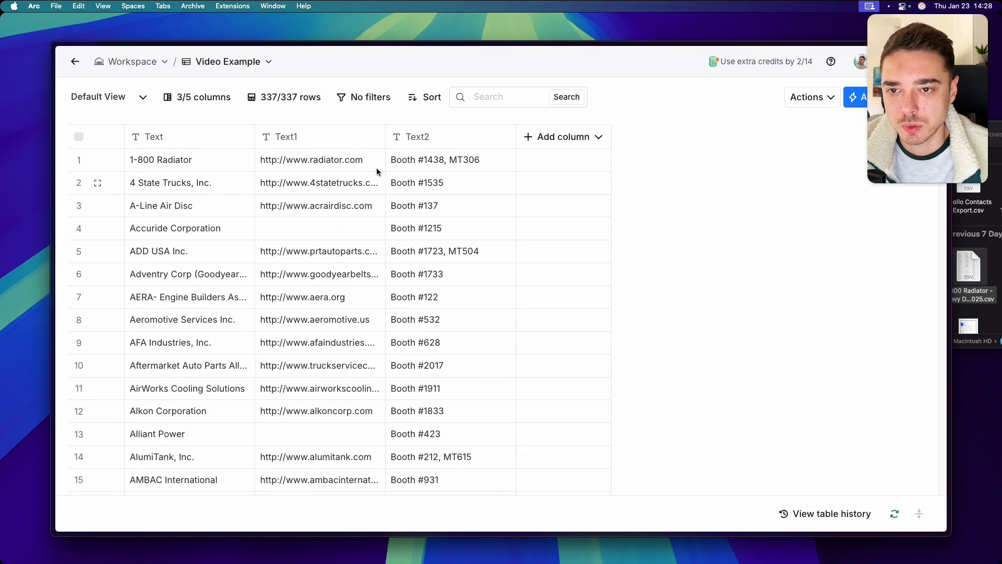
{"action": "scroll", "coordinate": [377, 171], "scroll_direction": "down", "scroll_amount": 15}
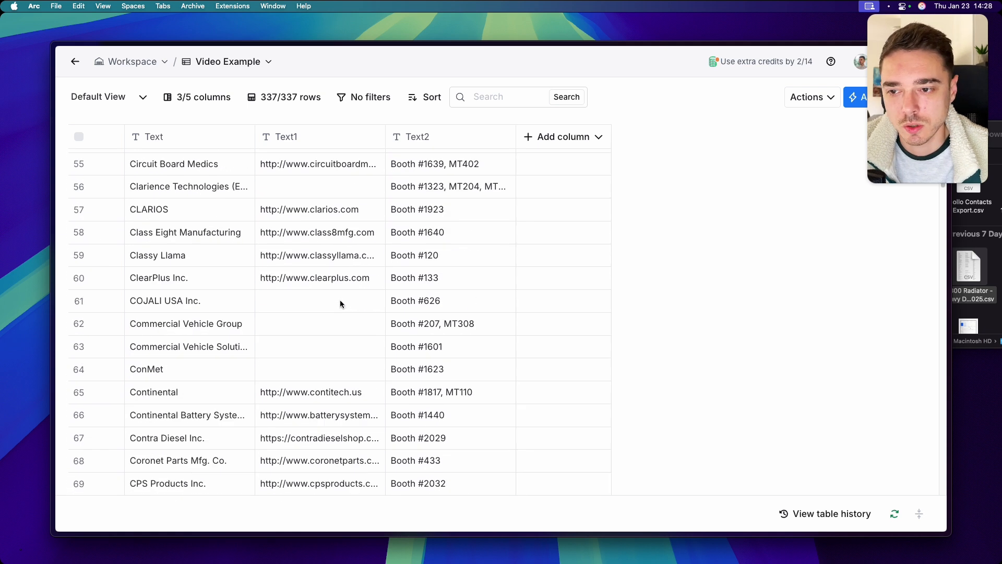
{"action": "scroll", "coordinate": [340, 301], "scroll_direction": "down", "scroll_amount": 20}
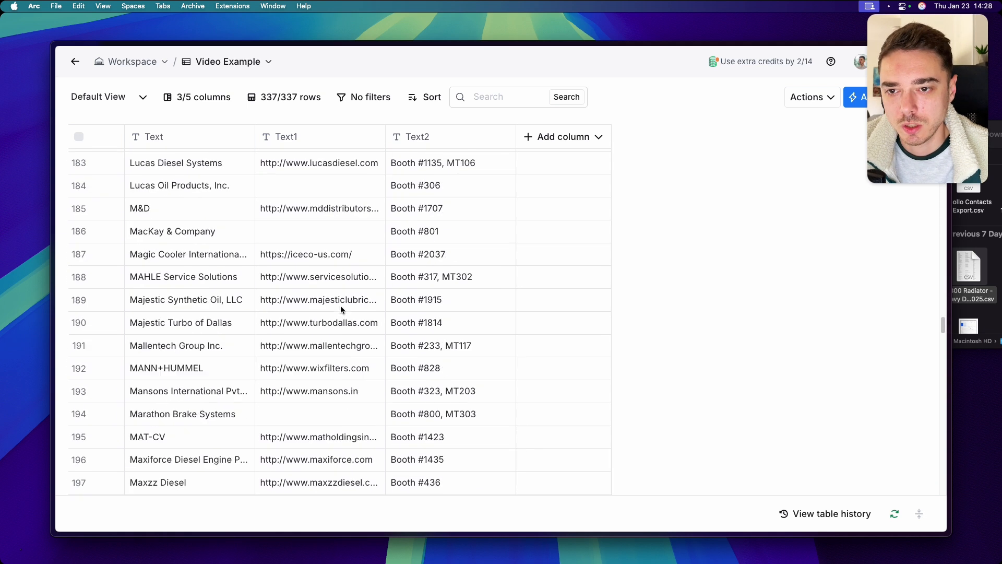
{"action": "scroll", "coordinate": [340, 310], "scroll_direction": "down", "scroll_amount": 20}
{"action": "left_click", "coordinate": [476, 140]}
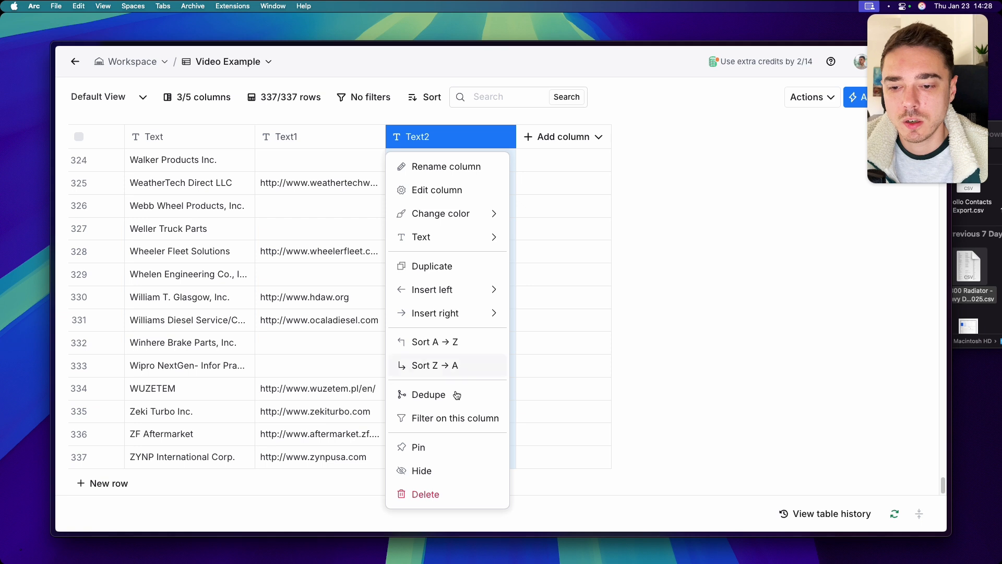
{"action": "left_click", "coordinate": [406, 493]}
{"action": "left_click", "coordinate": [591, 232]}
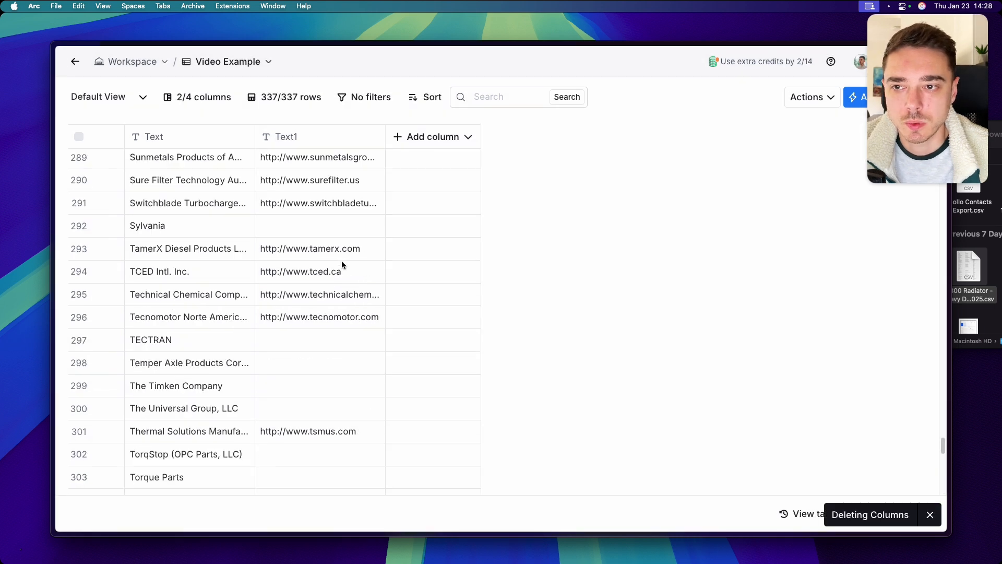
Rename the Text column that holds the exhibitors as Company Name
{"action": "scroll", "coordinate": [342, 262], "scroll_direction": "up", "scroll_amount": 20}
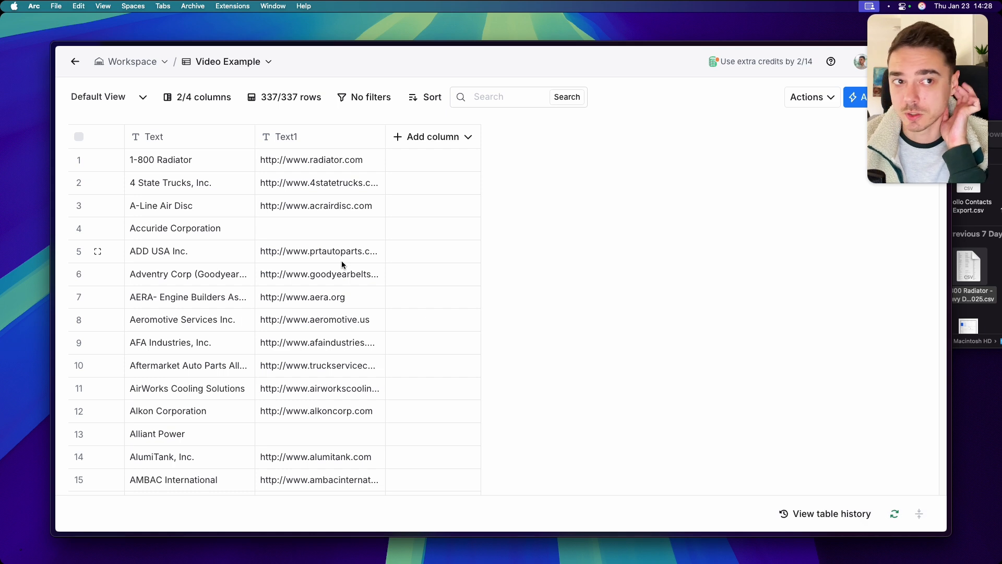
{"action": "left_click", "coordinate": [217, 139]}
{"action": "left_click", "coordinate": [208, 172]}
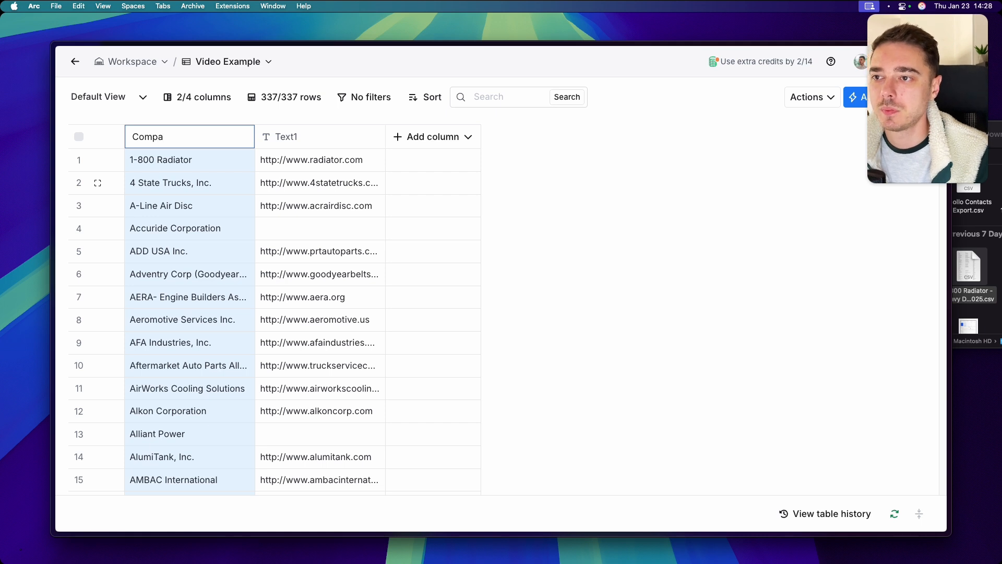
Rename the Text1 column that holds the URLs as Original Website
{"action": "left_click", "coordinate": [292, 137]}
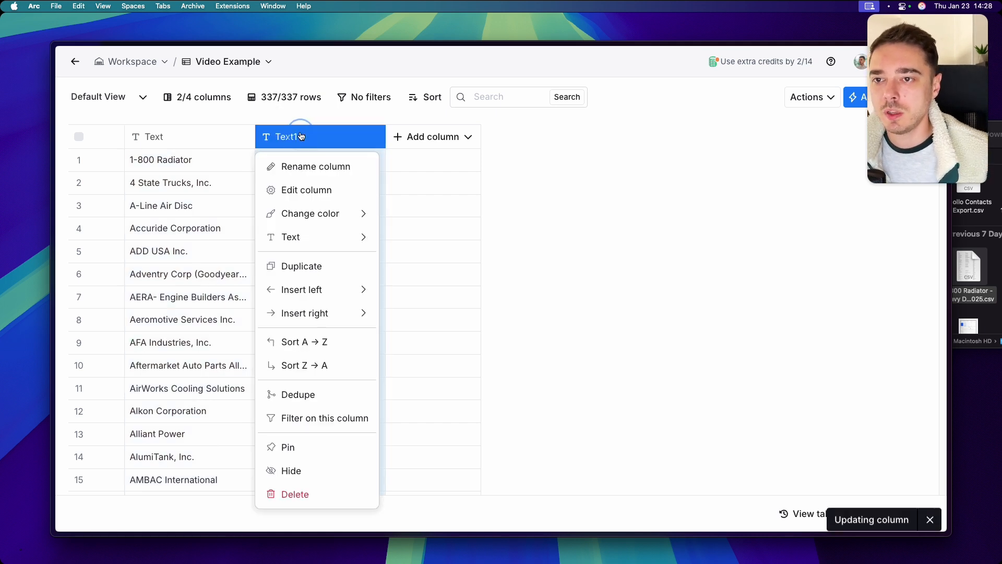
{"action": "left_click", "coordinate": [340, 167]}
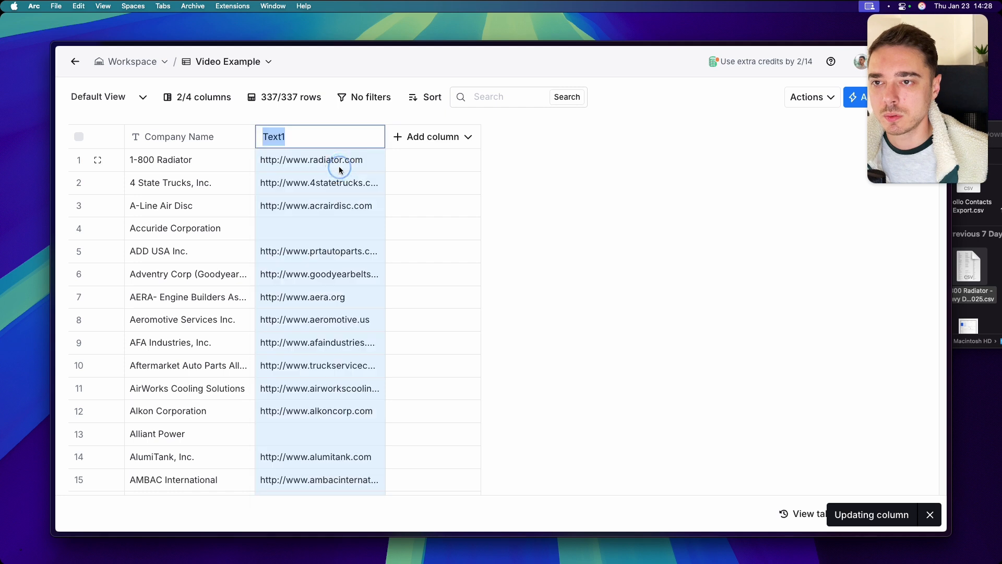
{"action": "type", "text": "Original Website"}
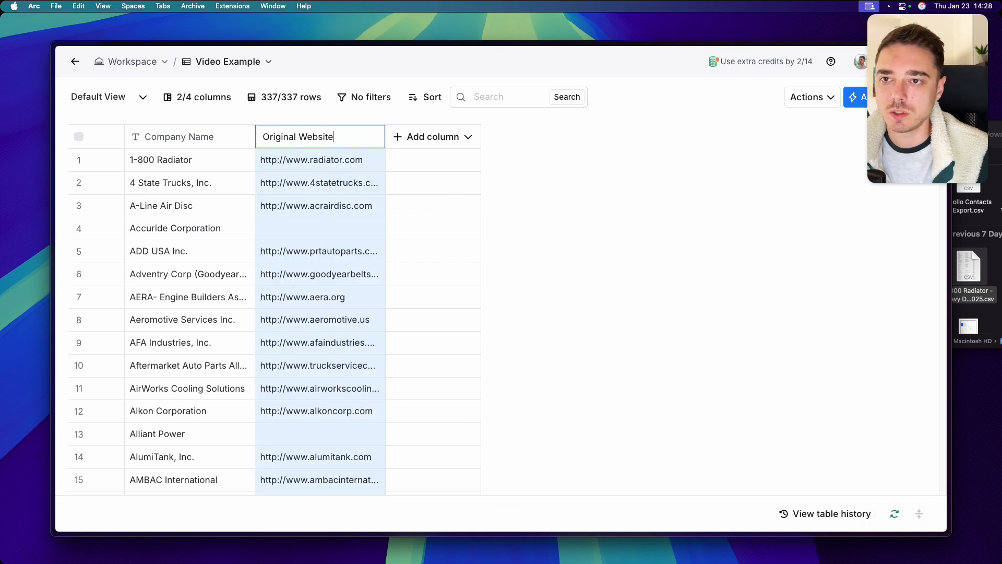
{"action": "key", "text": "Return"}
{"action": "left_click", "coordinate": [429, 221]}
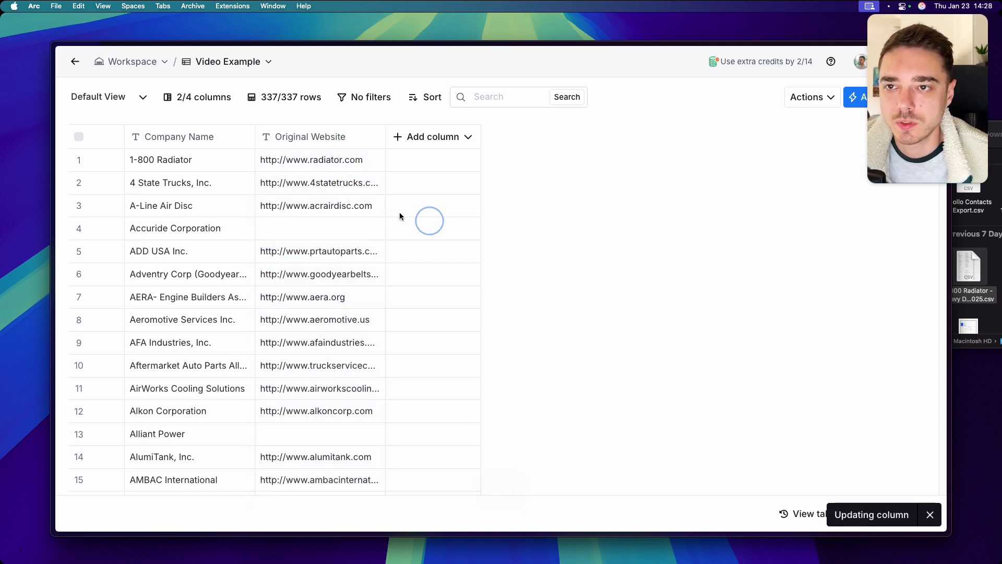
Filter the table to rows where Original Website is empty
{"action": "left_click", "coordinate": [373, 98]}
{"action": "left_click", "coordinate": [376, 130]}
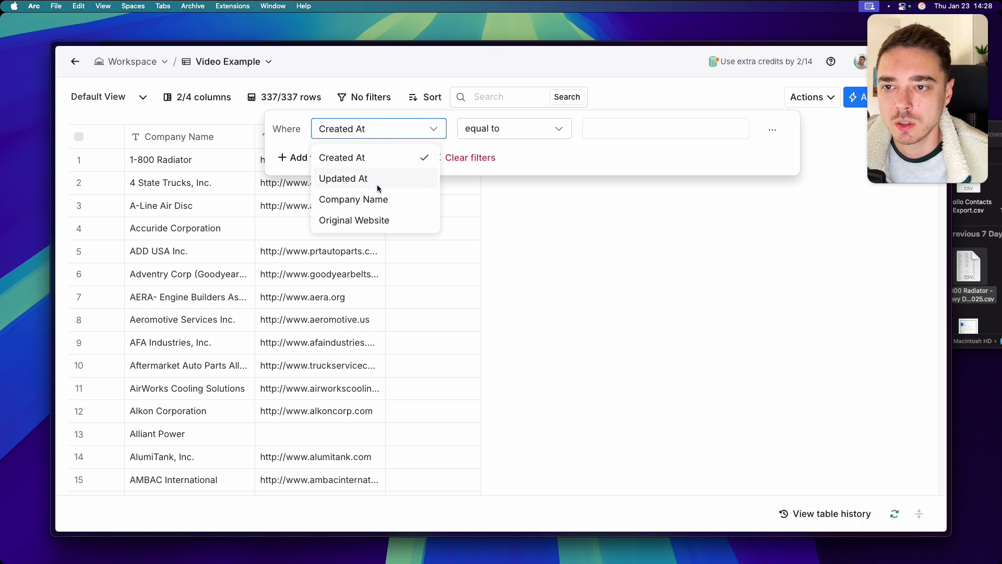
{"action": "left_click", "coordinate": [378, 219]}
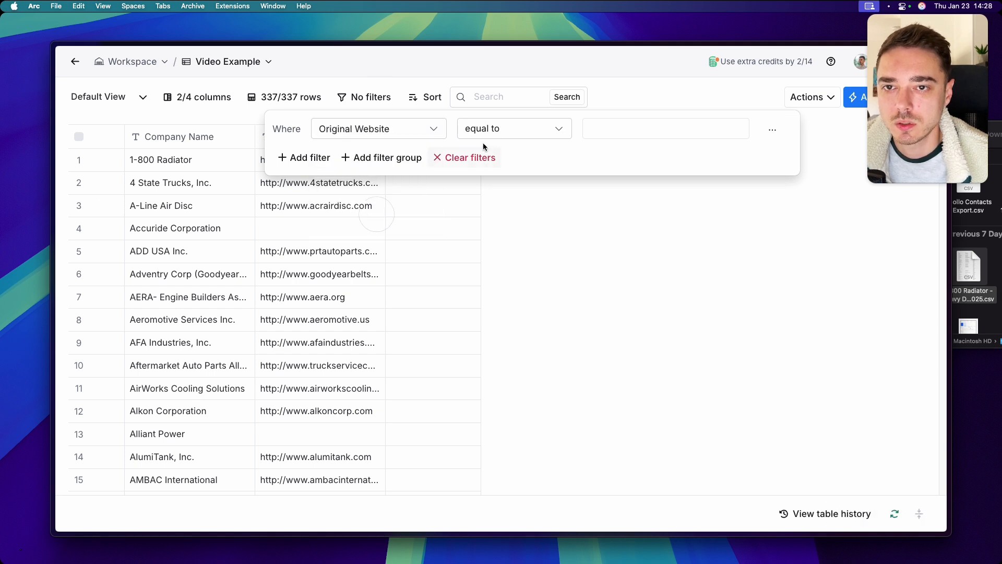
{"action": "left_click", "coordinate": [499, 130]}
{"action": "left_click", "coordinate": [513, 286]}
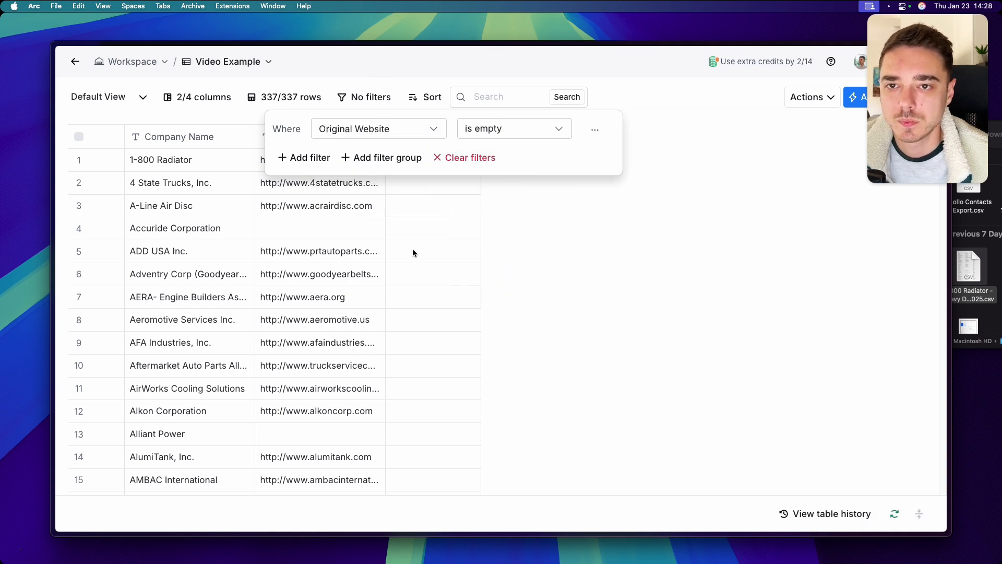
{"action": "left_click", "coordinate": [306, 214]}
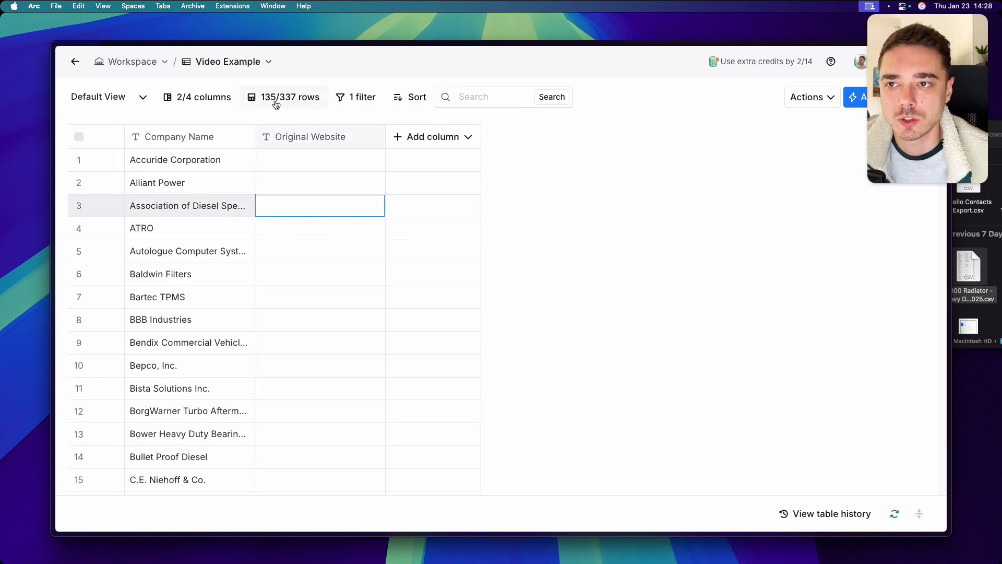
Search the enrichments for Clearbit and choose Find Domain from Company Name for the filtered rows
{"action": "scroll", "coordinate": [307, 239], "scroll_direction": "down", "scroll_amount": 20}
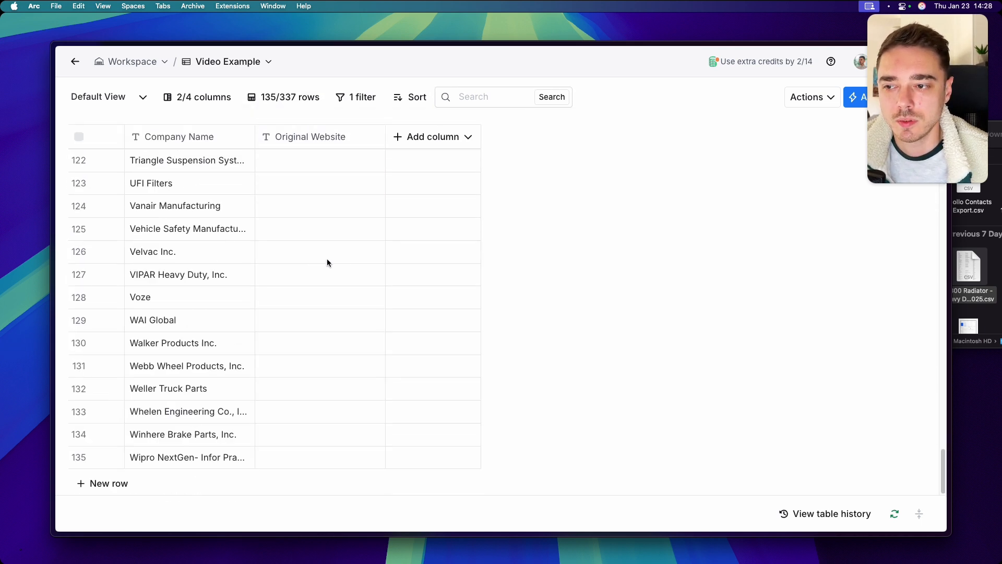
{"action": "left_click", "coordinate": [469, 140]}
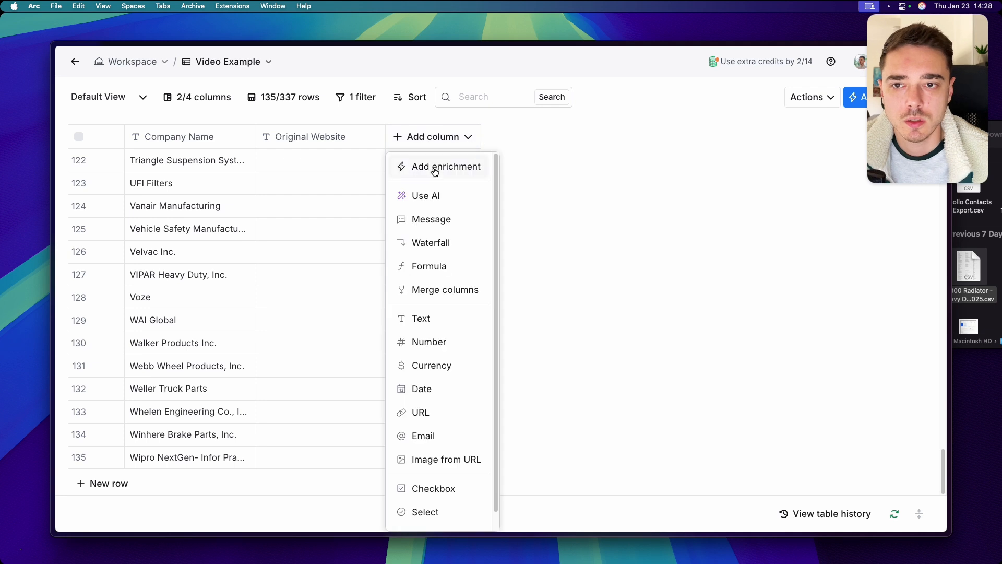
{"action": "left_click", "coordinate": [462, 167]}
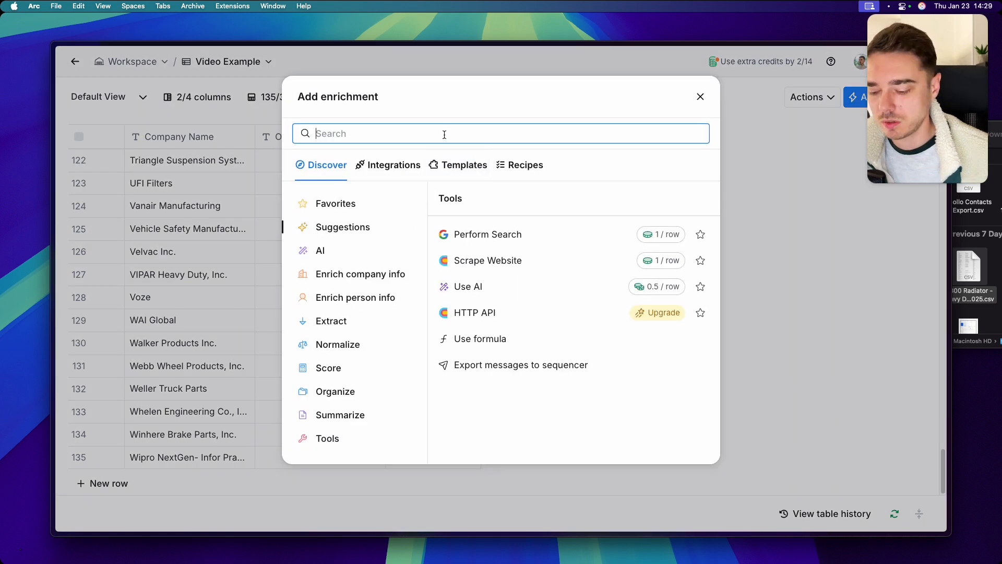
{"action": "type", "text": "clearbi"}
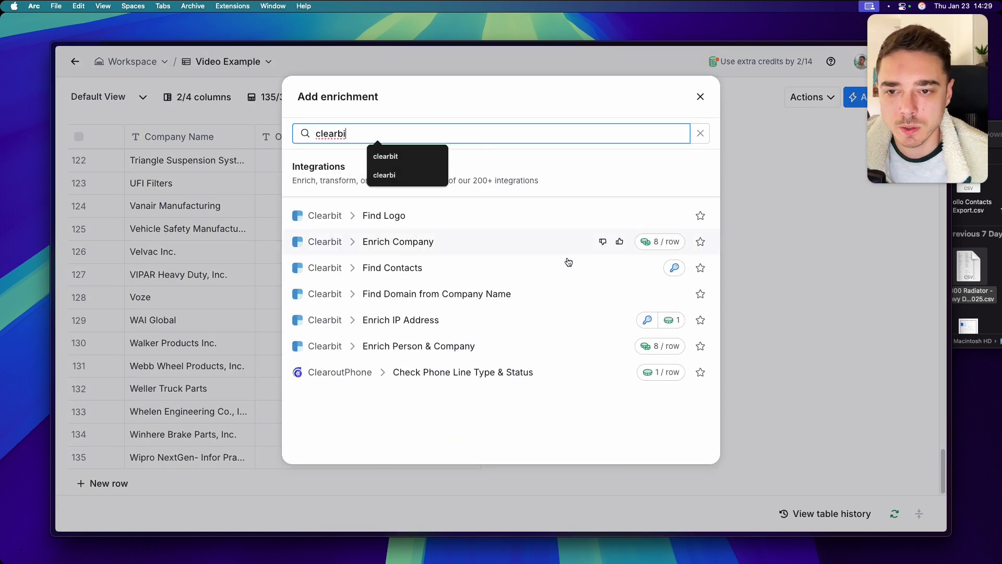
{"action": "left_click", "coordinate": [478, 296]}
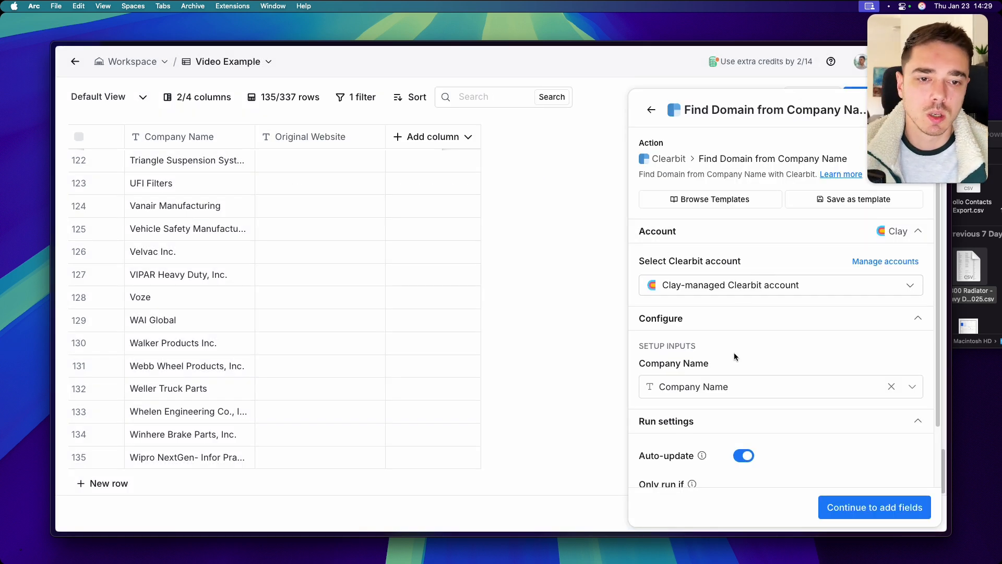
Keep Company Name as the enrichment input, output only the Domain column, and save and run all 135 rows in this view
{"action": "mouse_move", "coordinate": [718, 398]}
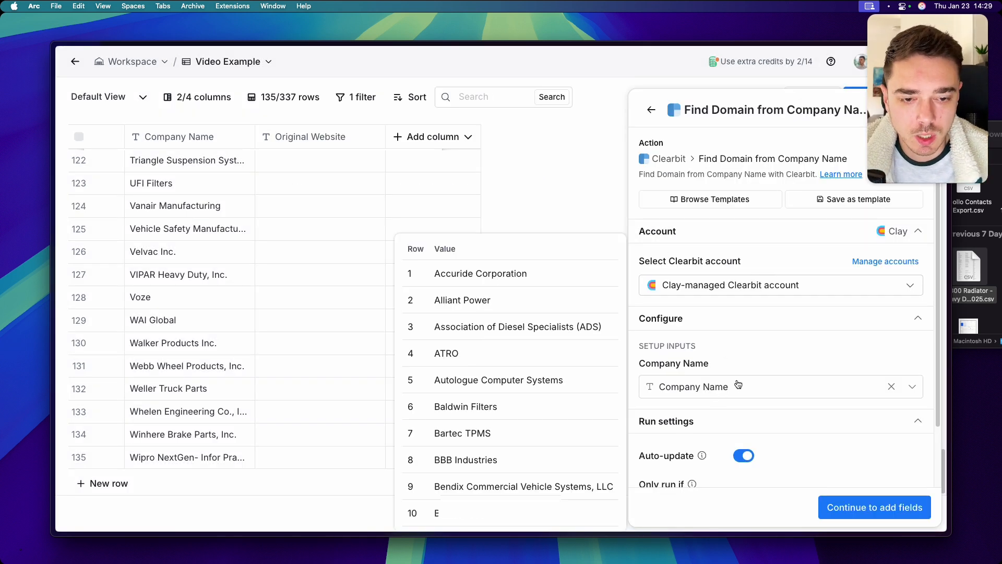
{"action": "scroll", "coordinate": [709, 340], "scroll_direction": "down", "scroll_amount": 2}
{"action": "scroll", "coordinate": [754, 205], "scroll_direction": "up", "scroll_amount": 2}
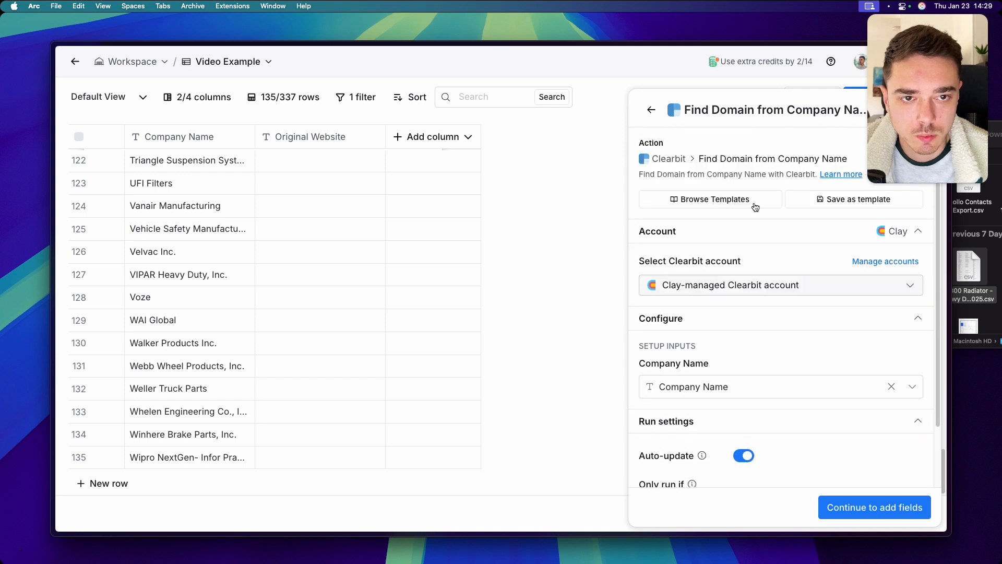
{"action": "scroll", "coordinate": [771, 284], "scroll_direction": "down", "scroll_amount": 1}
{"action": "scroll", "coordinate": [749, 418], "scroll_direction": "down", "scroll_amount": 1}
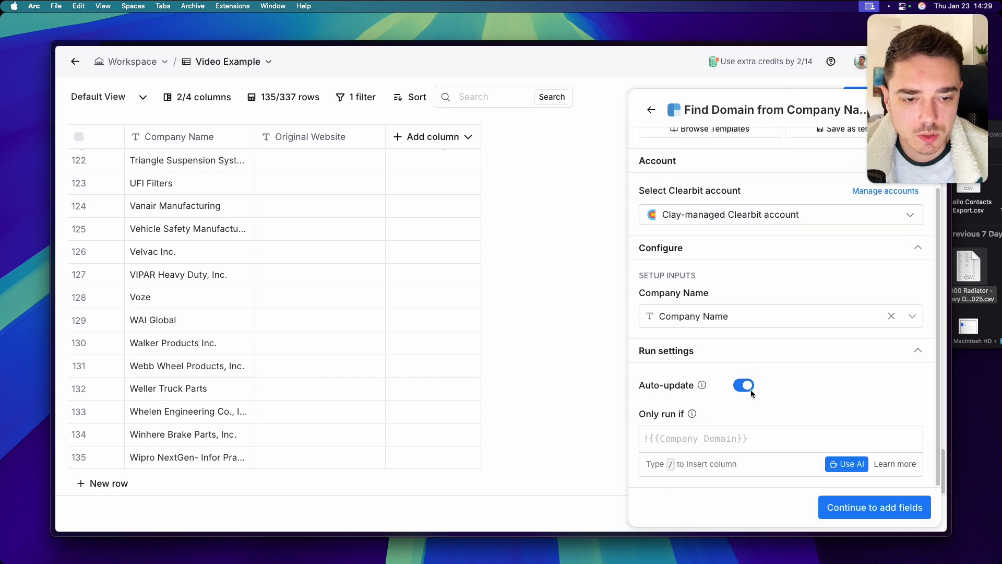
{"action": "left_click", "coordinate": [875, 507]}
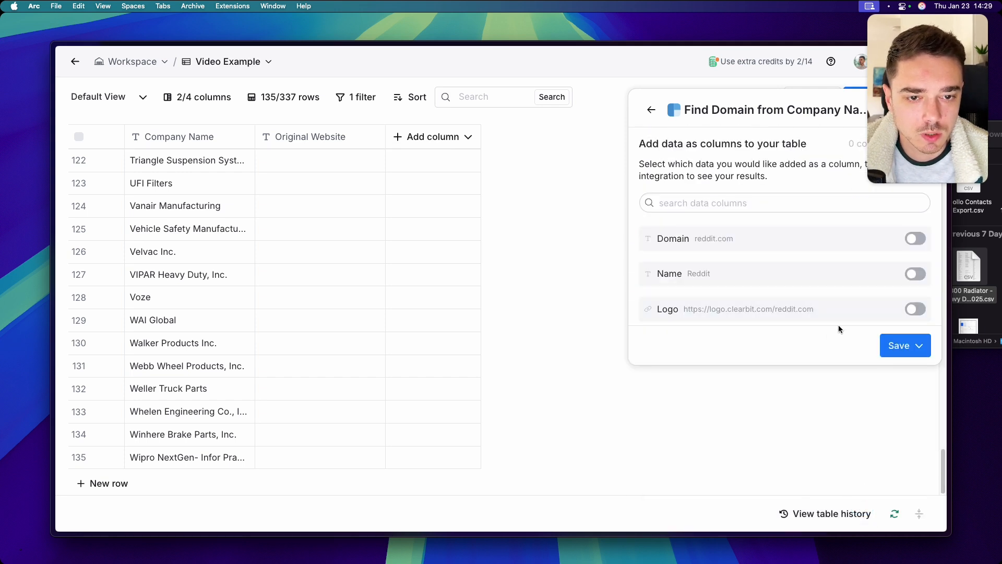
{"action": "left_click", "coordinate": [918, 346]}
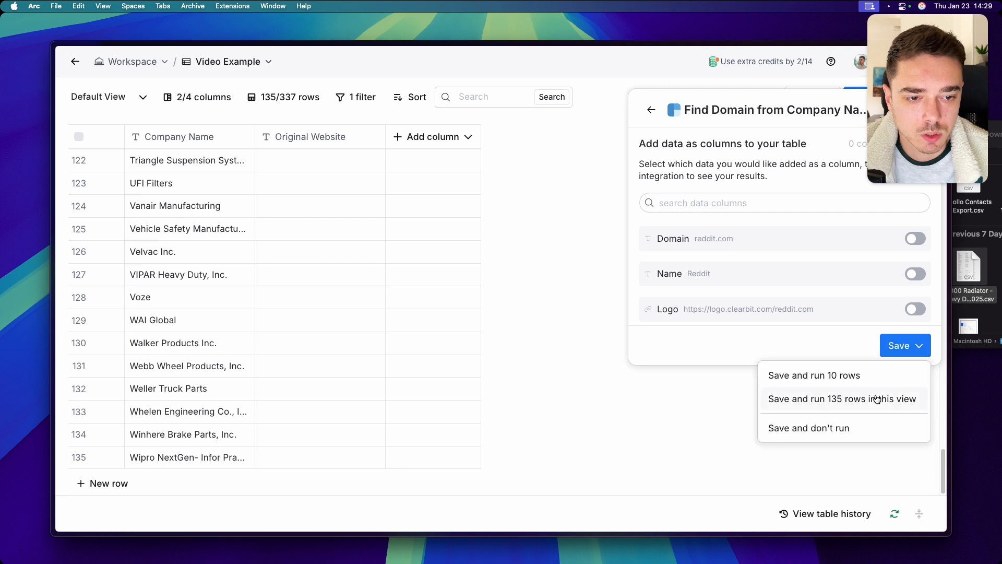
{"action": "left_click", "coordinate": [915, 239]}
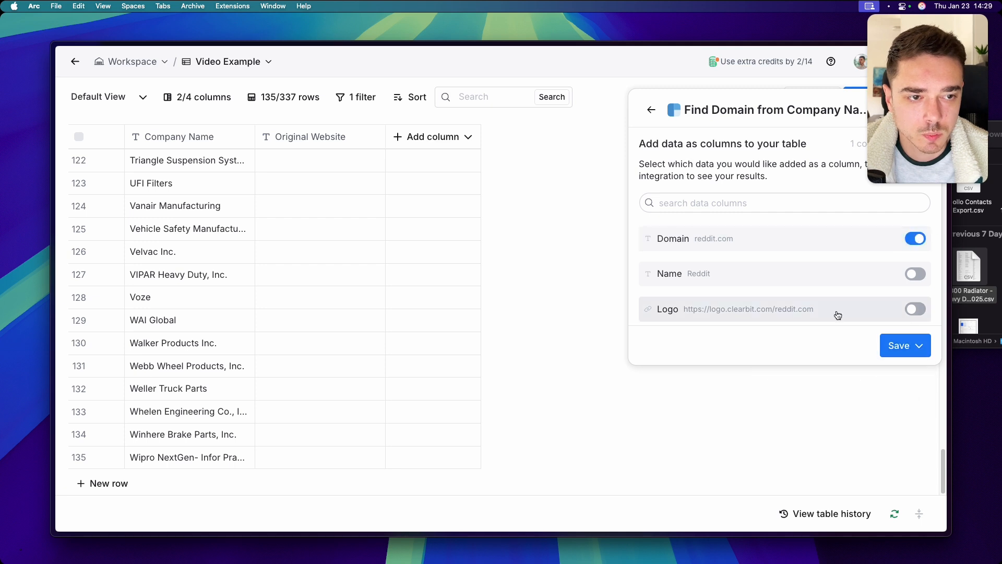
{"action": "left_click", "coordinate": [912, 347]}
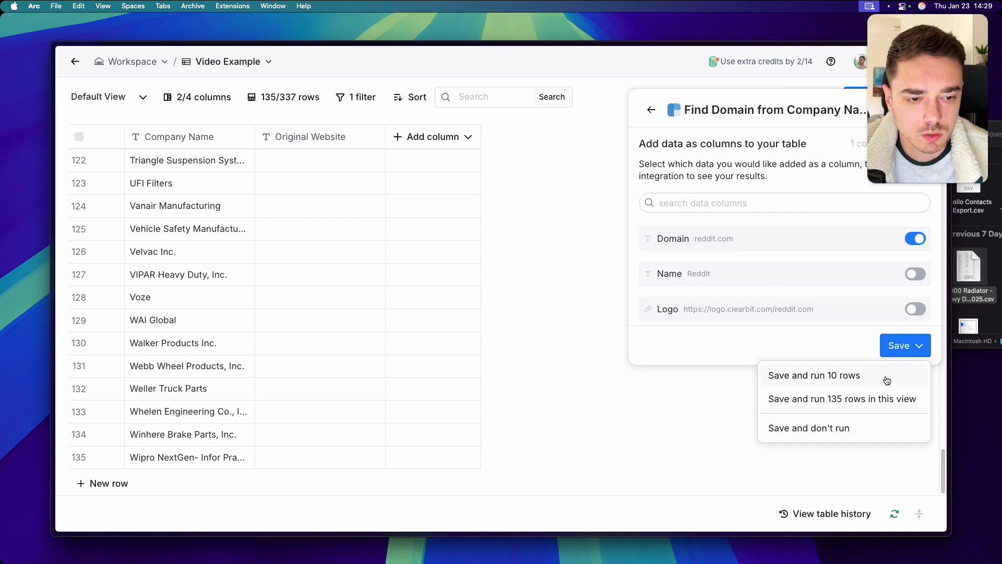
{"action": "left_click", "coordinate": [864, 401]}
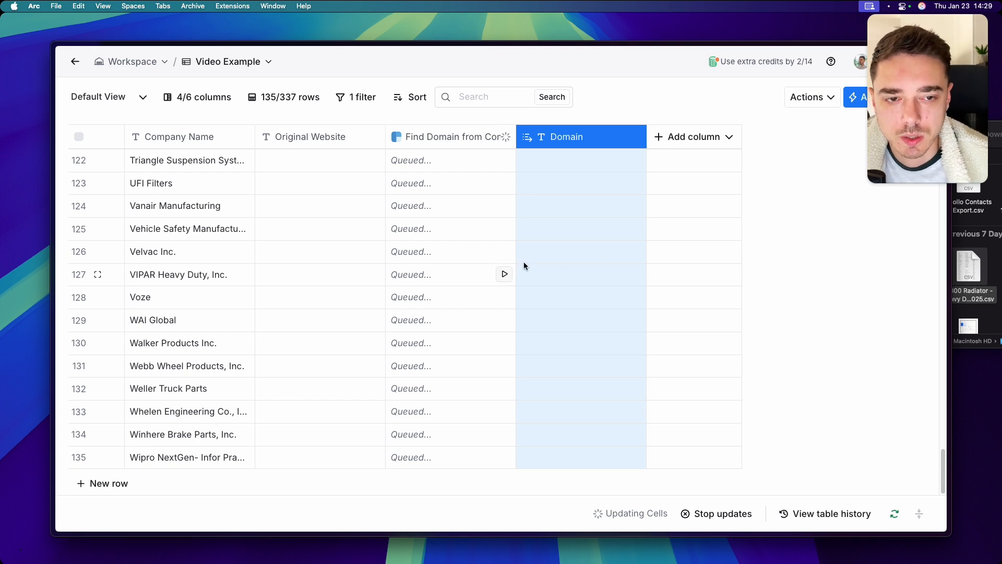
Look through the Find Domain and Domain columns to see which companies get a website
{"action": "scroll", "coordinate": [578, 258], "scroll_direction": "up", "scroll_amount": 10}
{"action": "scroll", "coordinate": [578, 257], "scroll_direction": "up", "scroll_amount": 15}
{"action": "scroll", "coordinate": [578, 258], "scroll_direction": "down", "scroll_amount": 12}
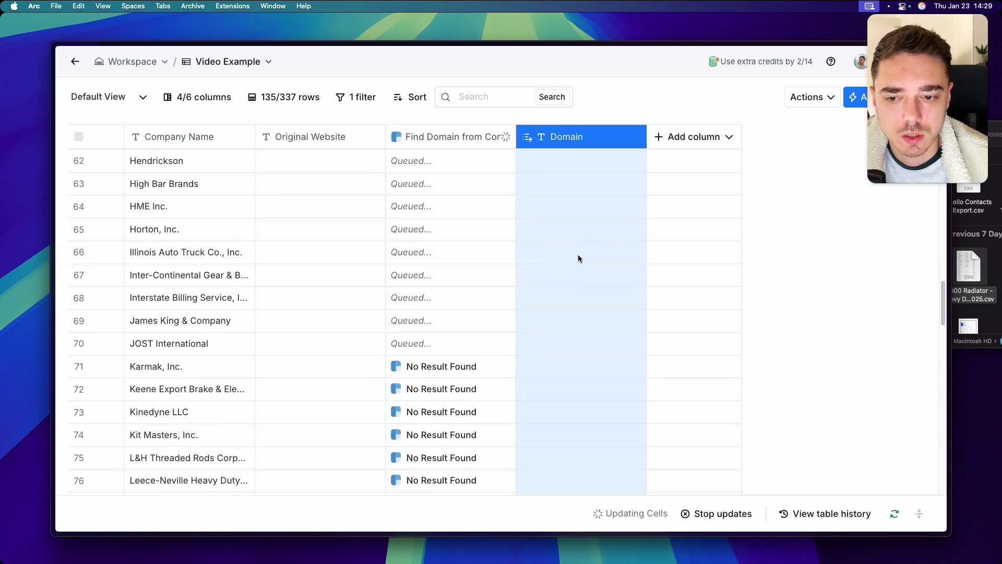
{"action": "scroll", "coordinate": [436, 264], "scroll_direction": "up", "scroll_amount": 2}
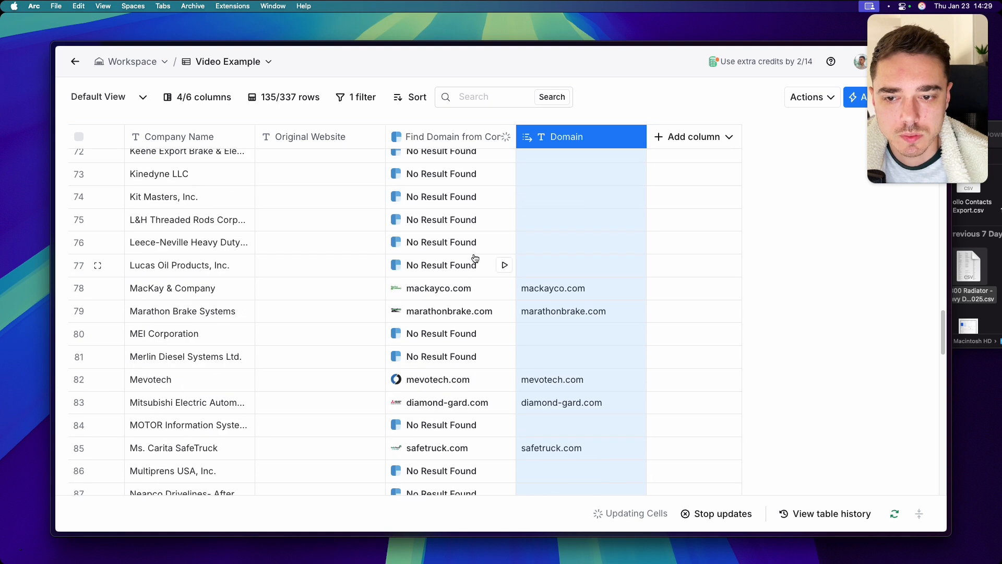
{"action": "scroll", "coordinate": [475, 257], "scroll_direction": "up", "scroll_amount": 15}
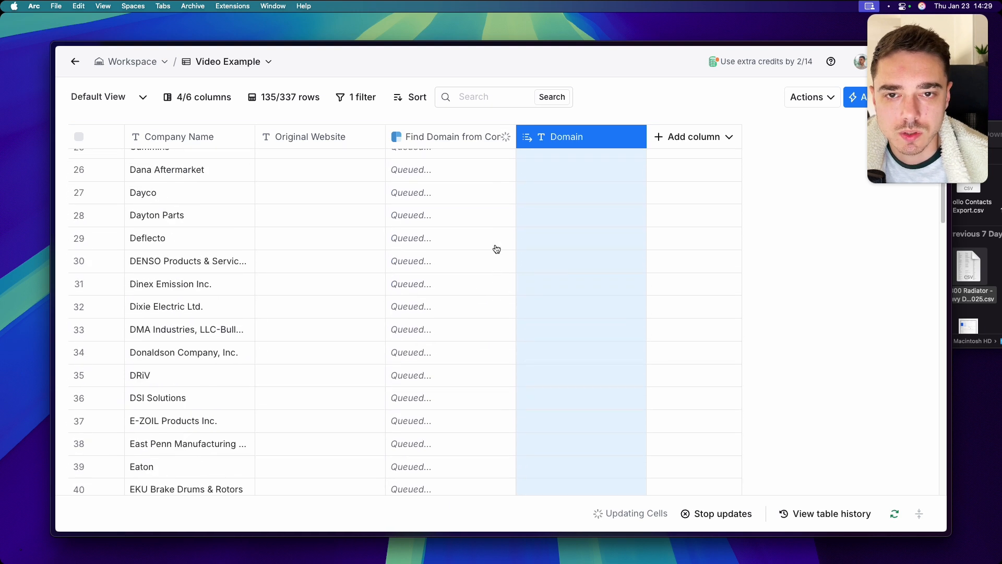
{"action": "scroll", "coordinate": [496, 249], "scroll_direction": "up", "scroll_amount": 8}
Add a Use AI column to the table for researching the domains that Clearbit misses
{"action": "left_click", "coordinate": [716, 140]}
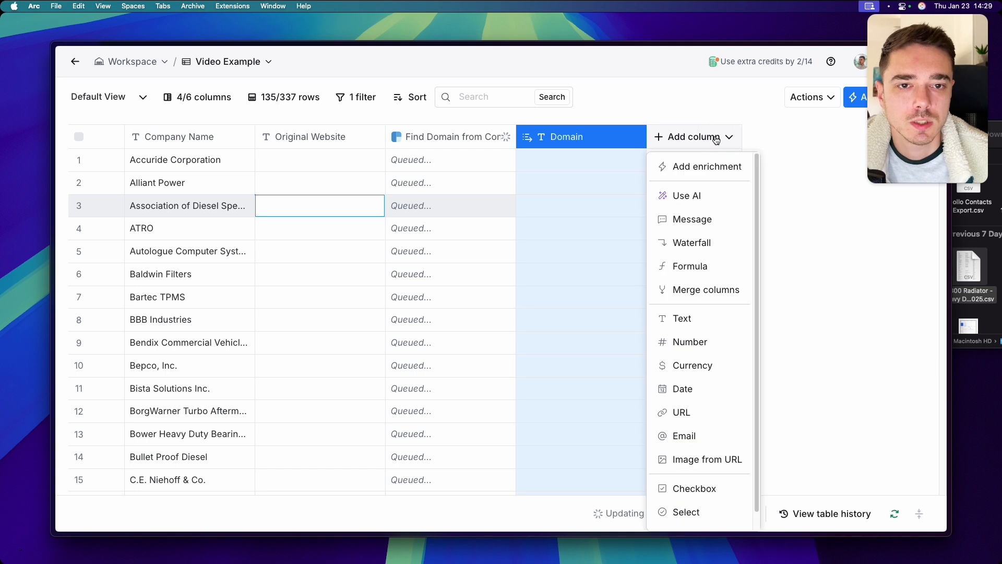
{"action": "left_click", "coordinate": [708, 203]}
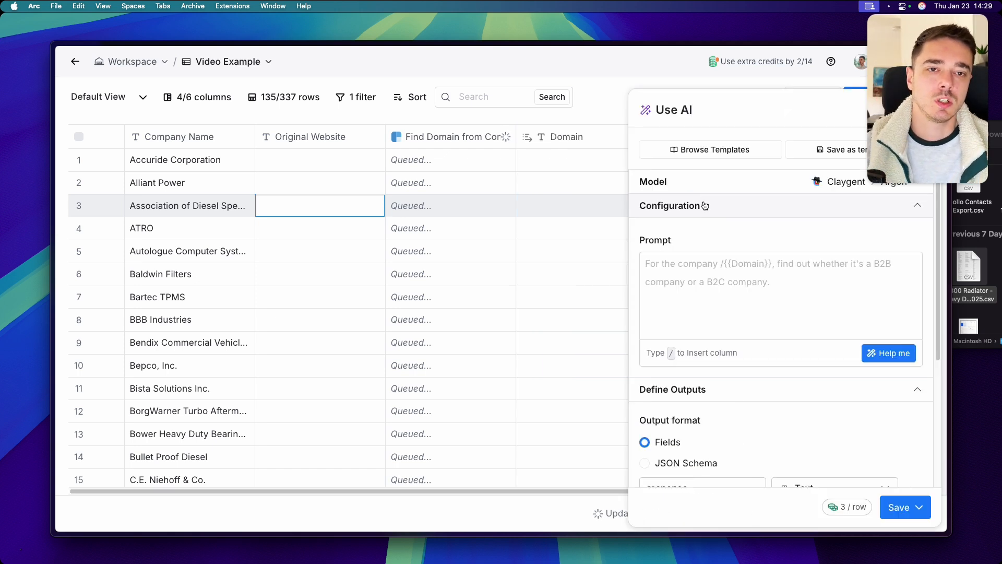
{"action": "left_click", "coordinate": [683, 306]}
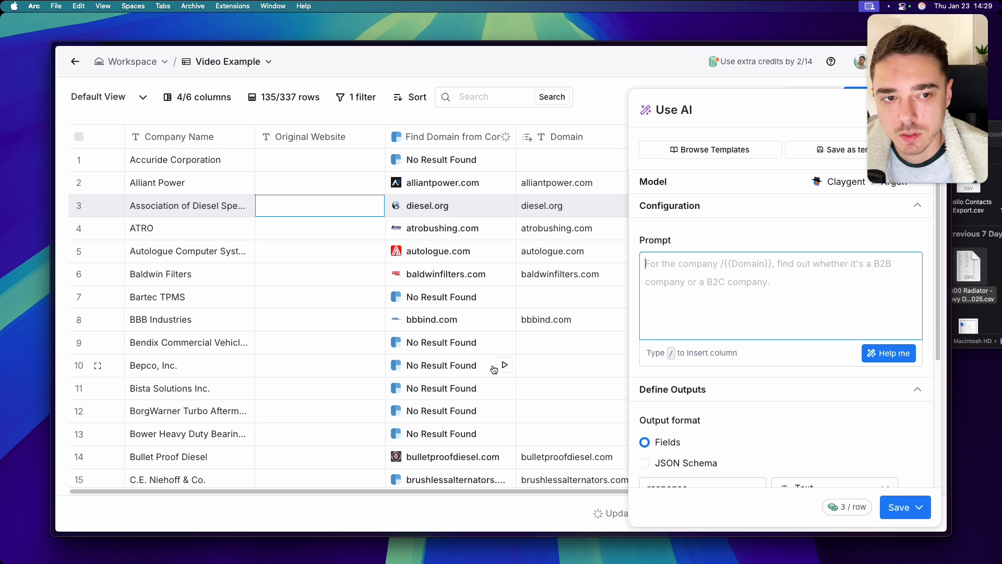
Set the AI column's model to OpenAI GPT 4o Mini and its account to the personal OpenAI API key
{"action": "scroll", "coordinate": [516, 339], "scroll_direction": "right", "scroll_amount": 2}
{"action": "left_click", "coordinate": [751, 183]}
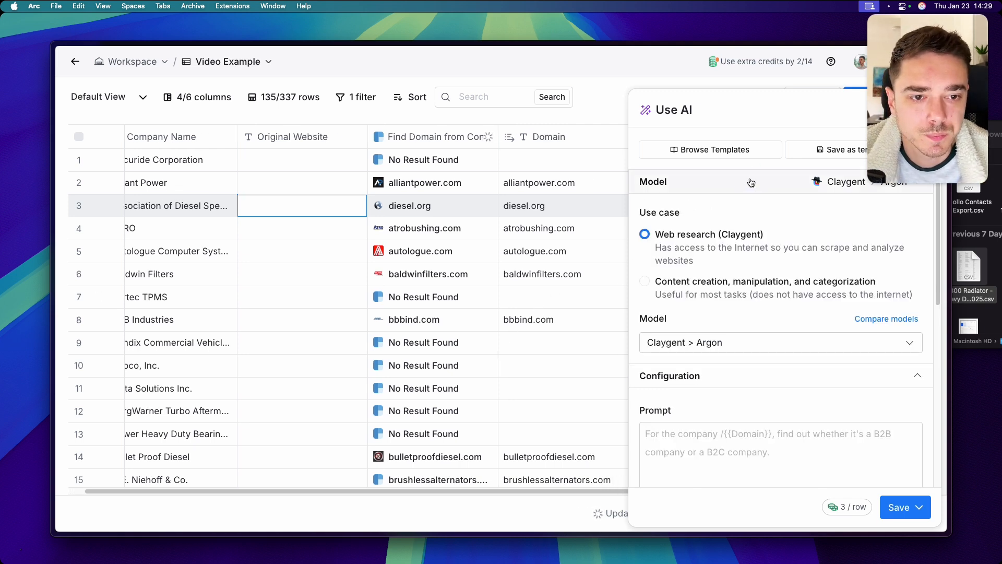
{"action": "left_click", "coordinate": [681, 345]}
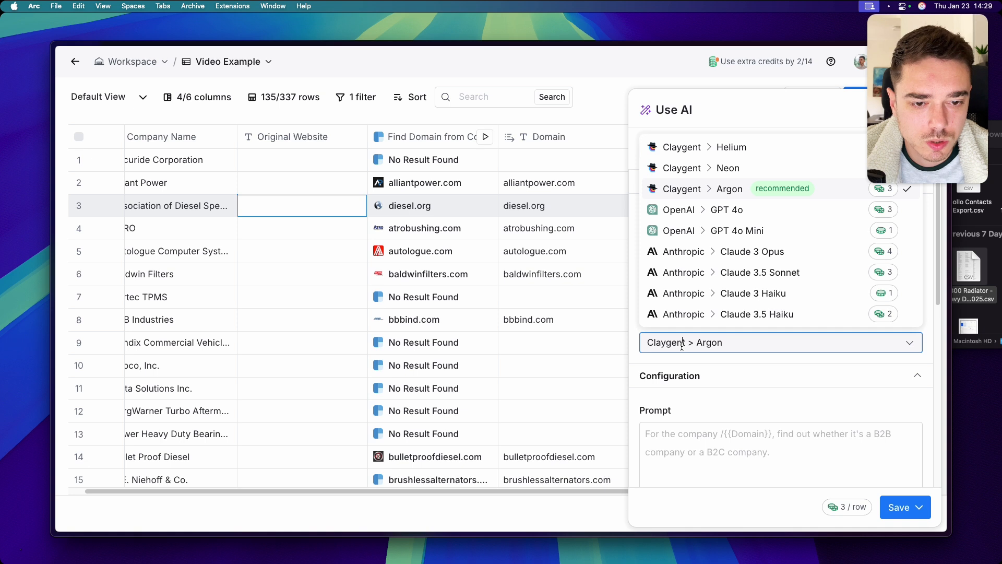
{"action": "left_click", "coordinate": [748, 231]}
{"action": "left_click", "coordinate": [746, 402]}
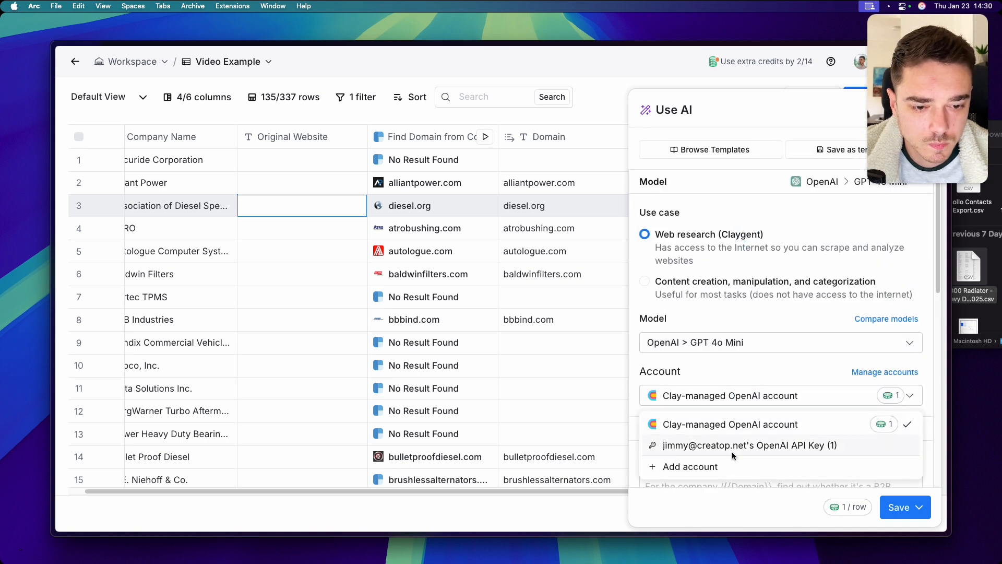
{"action": "left_click", "coordinate": [735, 448]}
Copy the prepared website-domain prompt about the Heavy Duty Aftermarket Week 2025 exhibitors into the AI column's Prompt
{"action": "scroll", "coordinate": [734, 430], "scroll_direction": "down", "scroll_amount": 5}
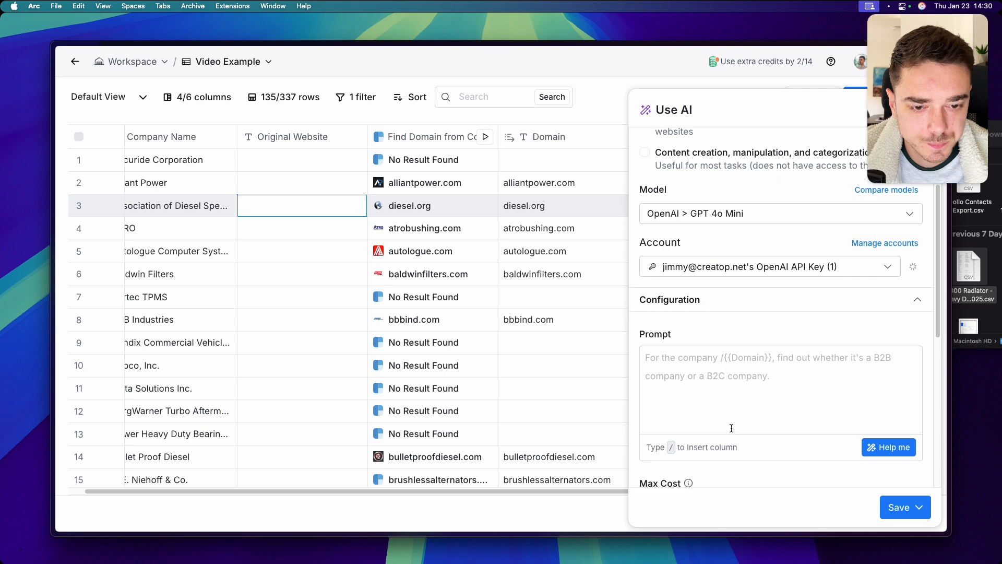
{"action": "left_click", "coordinate": [726, 402]}
{"action": "scroll", "coordinate": [722, 394], "scroll_direction": "down", "scroll_amount": 1}
{"action": "scroll", "coordinate": [519, 307], "scroll_direction": "right", "scroll_amount": 3}
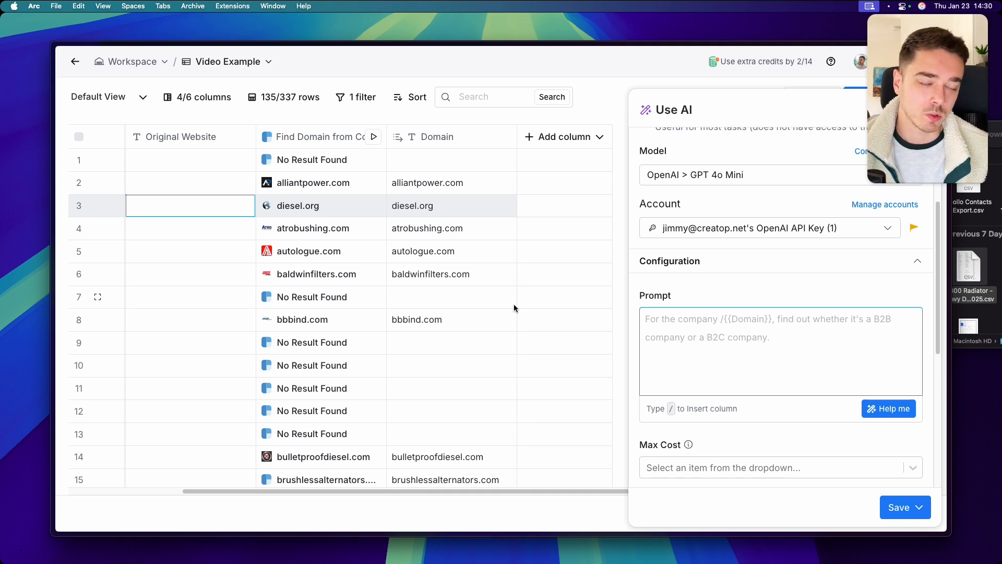
{"action": "left_click", "coordinate": [664, 331]}
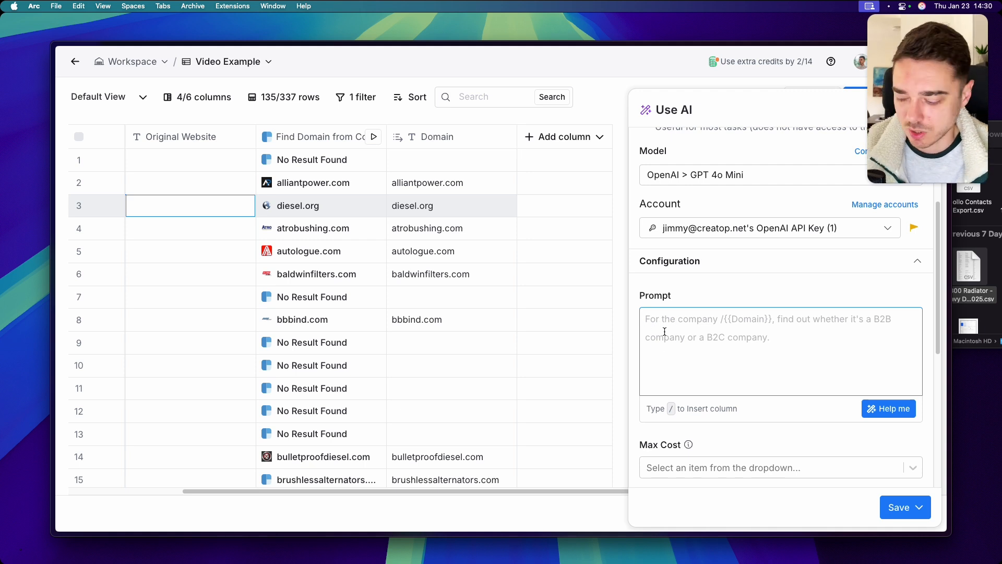
{"action": "key", "text": "ctrl+super+n"}
{"action": "left_click", "coordinate": [839, 380]}
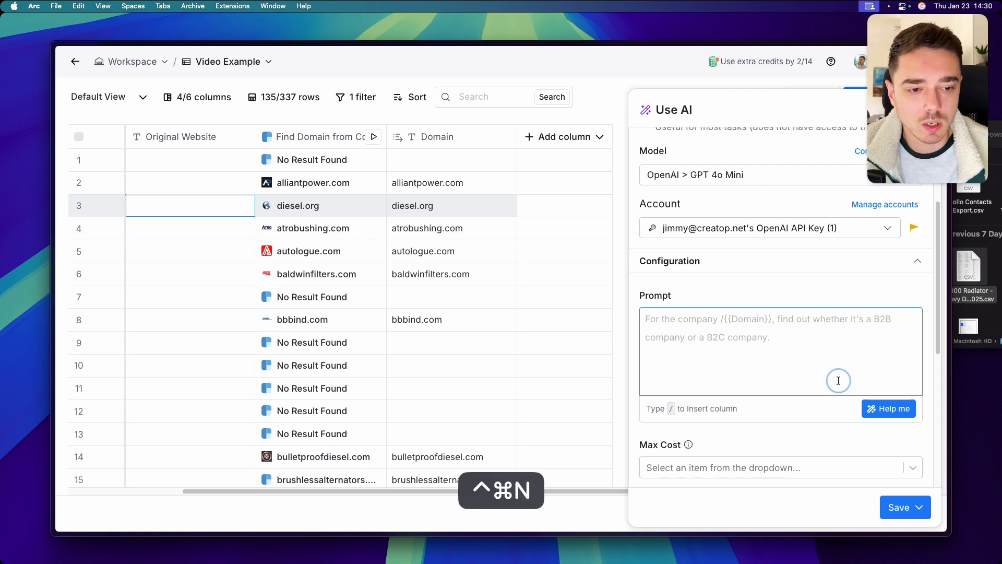
{"action": "key", "text": "super+a"}
{"action": "key", "text": "super+c"}
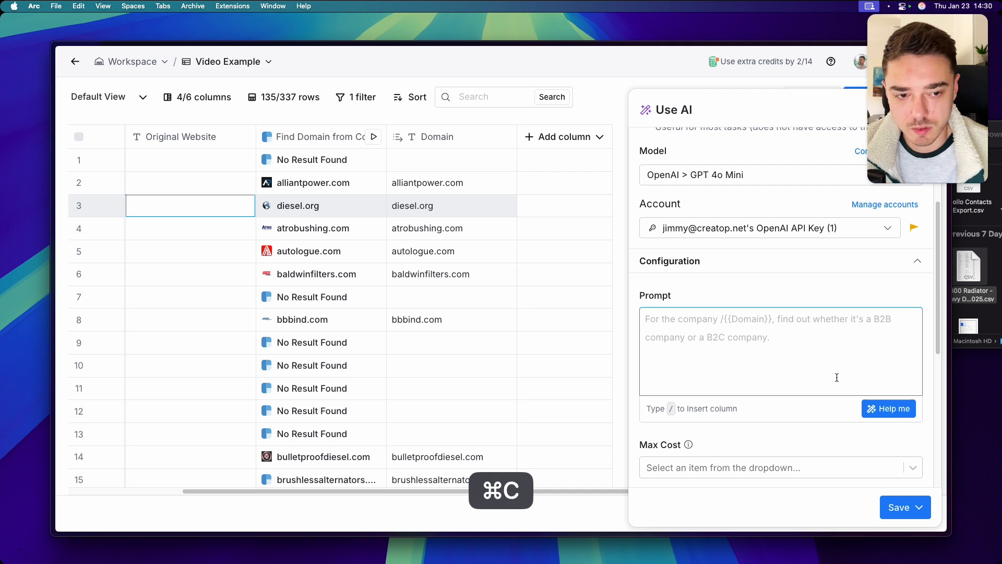
{"action": "key", "text": "ctrl+super+n"}
{"action": "left_click", "coordinate": [711, 349]}
{"action": "key", "text": "super+b"}
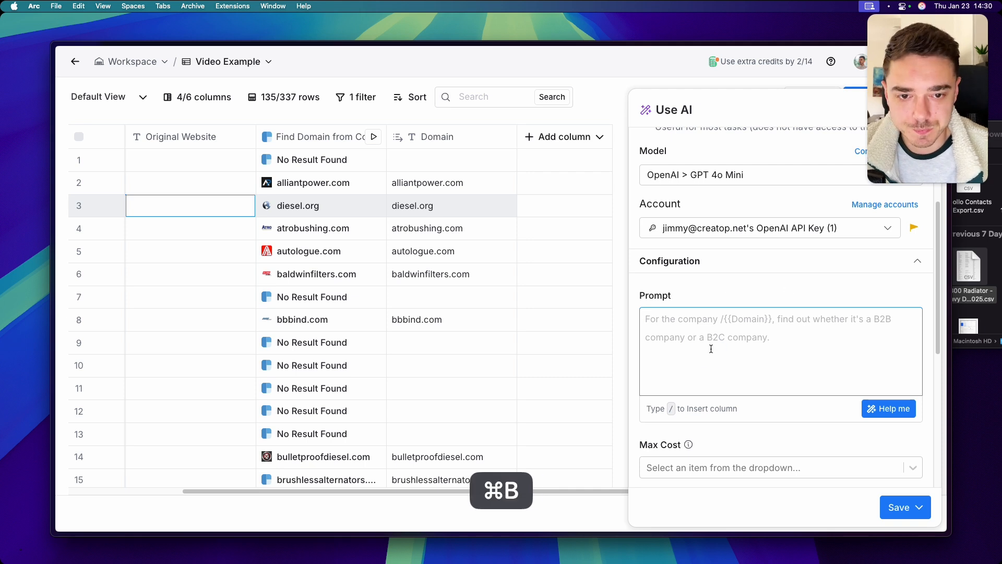
{"action": "left_click", "coordinate": [719, 344]}
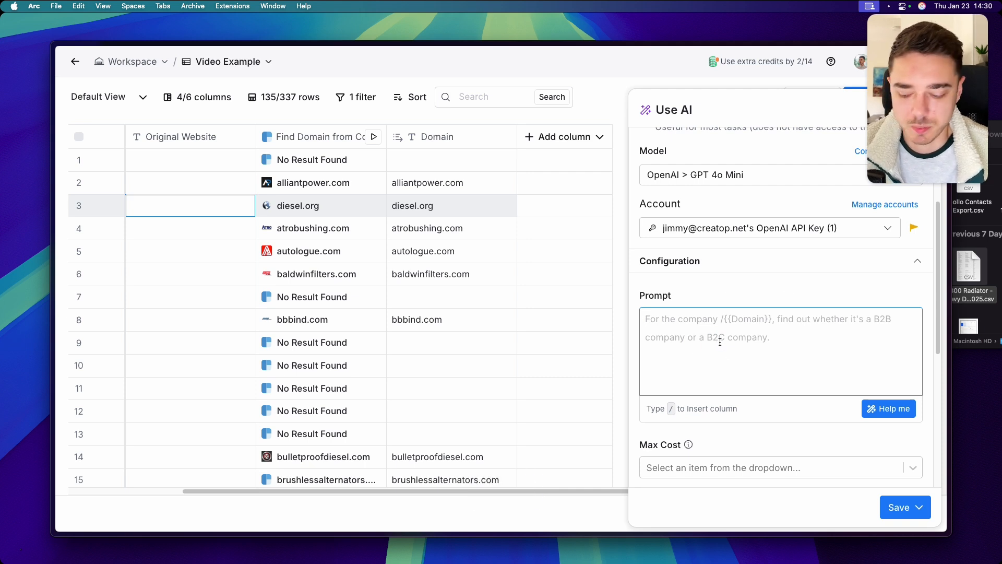
{"action": "key", "text": "super+v"}
Replace the Text placeholder in the AI column's prompt with a reference to the Company Name column
{"action": "scroll", "coordinate": [758, 236], "scroll_direction": "up", "scroll_amount": 2}
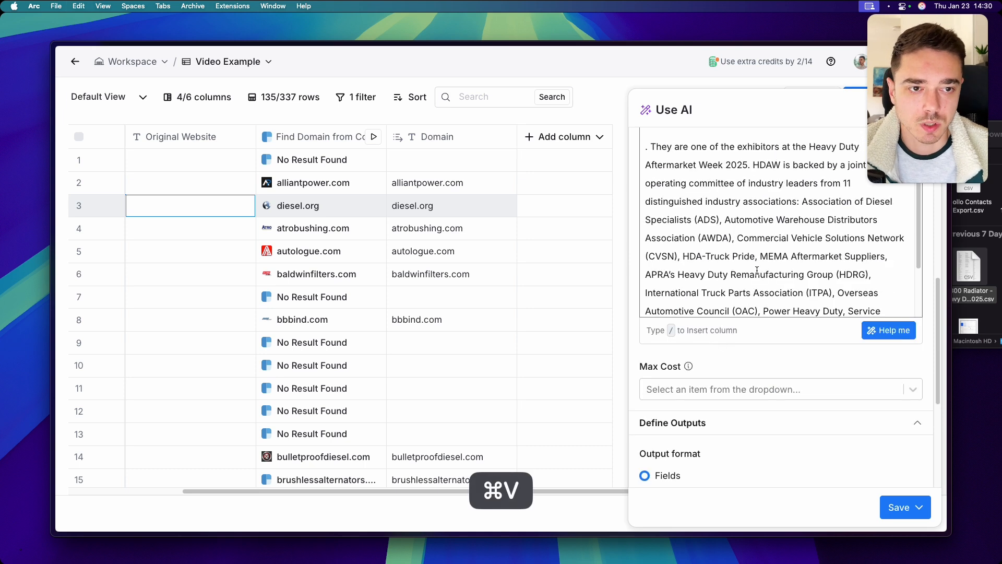
{"action": "scroll", "coordinate": [758, 236], "scroll_direction": "up", "scroll_amount": 10}
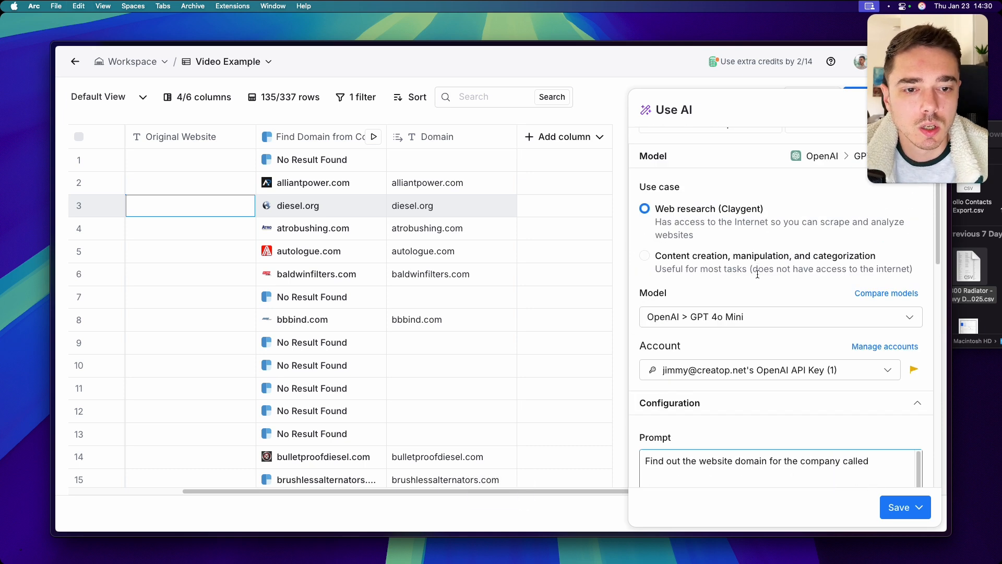
{"action": "scroll", "coordinate": [732, 394], "scroll_direction": "down", "scroll_amount": 2}
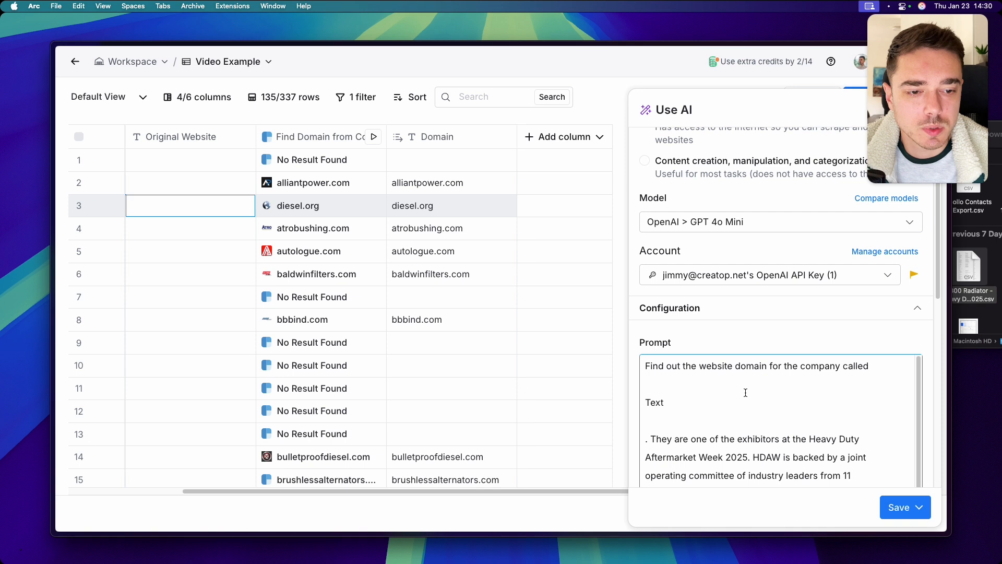
{"action": "left_click_drag", "start_coordinate": [727, 391], "coordinate": [689, 398]}
{"action": "key", "text": "BackSpace"}
{"action": "type", "text": "/com"}
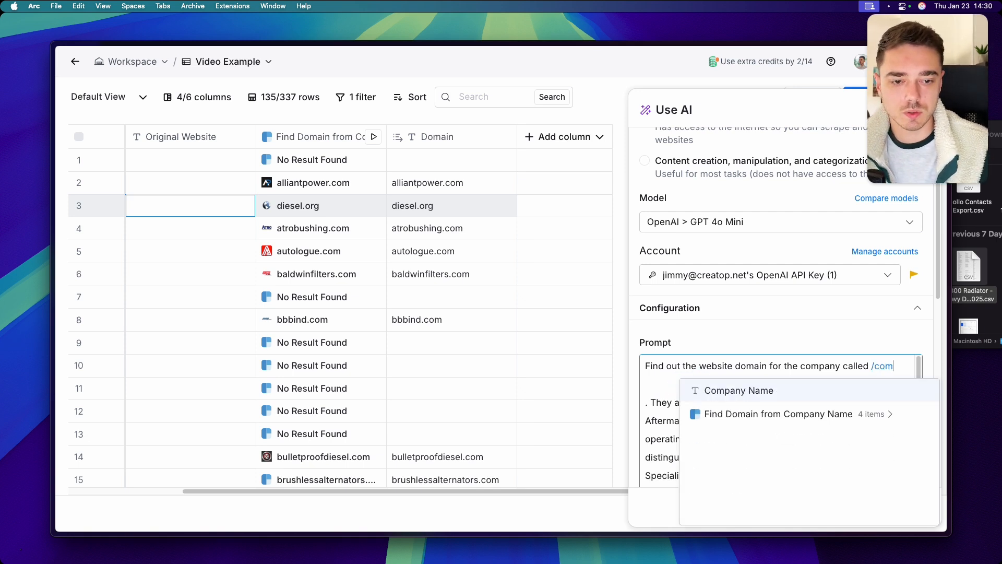
{"action": "key", "text": "Return"}
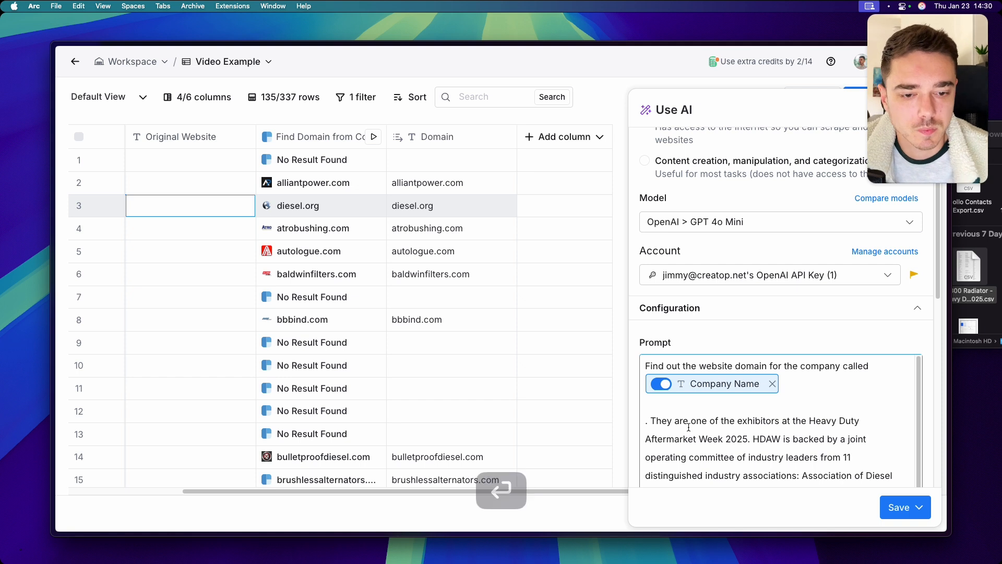
Move the period directly after the Company Name reference and start the exhibitor description as a separate paragraph below a blank line
{"action": "left_click", "coordinate": [646, 421]}
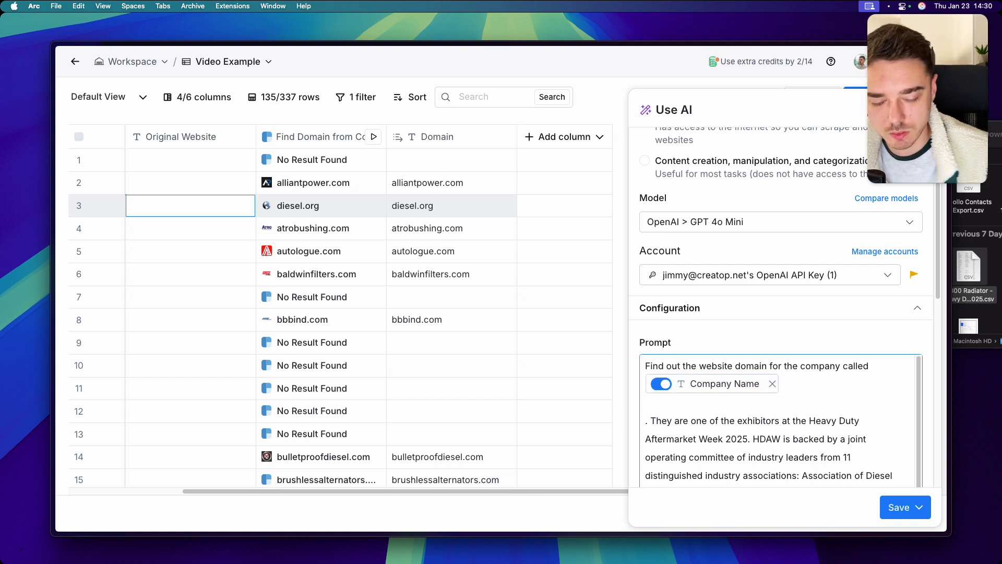
{"action": "key", "text": "BackSpace"}
{"action": "key", "text": "BackSpace"}
{"action": "key", "text": "Right"}
{"action": "key", "text": "Right"}
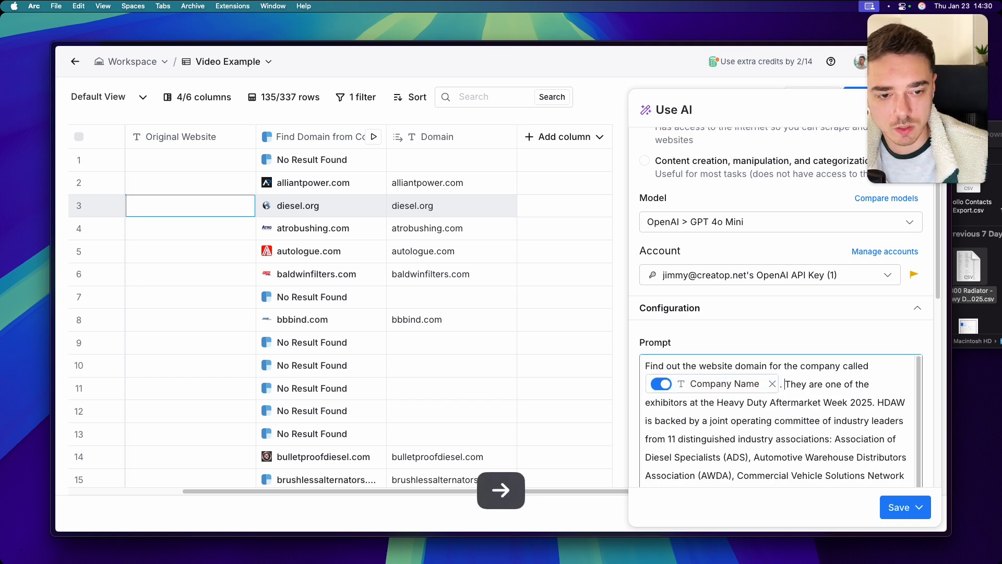
{"action": "key", "text": "Return"}
{"action": "key", "text": "Return"}
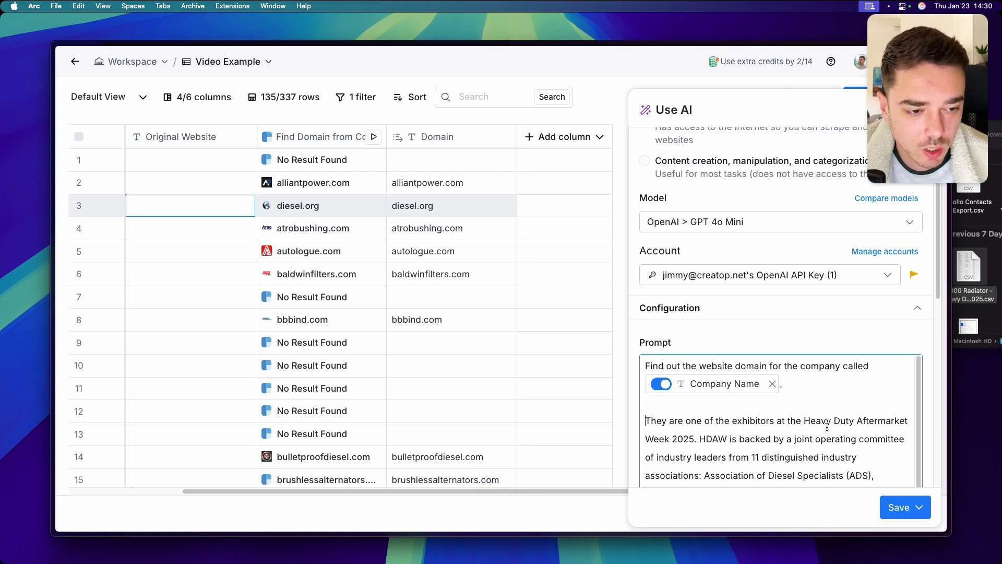
Review the full prompt text, from the exhibitor description to the output instructions, and the output settings below it
{"action": "scroll", "coordinate": [785, 429], "scroll_direction": "down", "scroll_amount": 1}
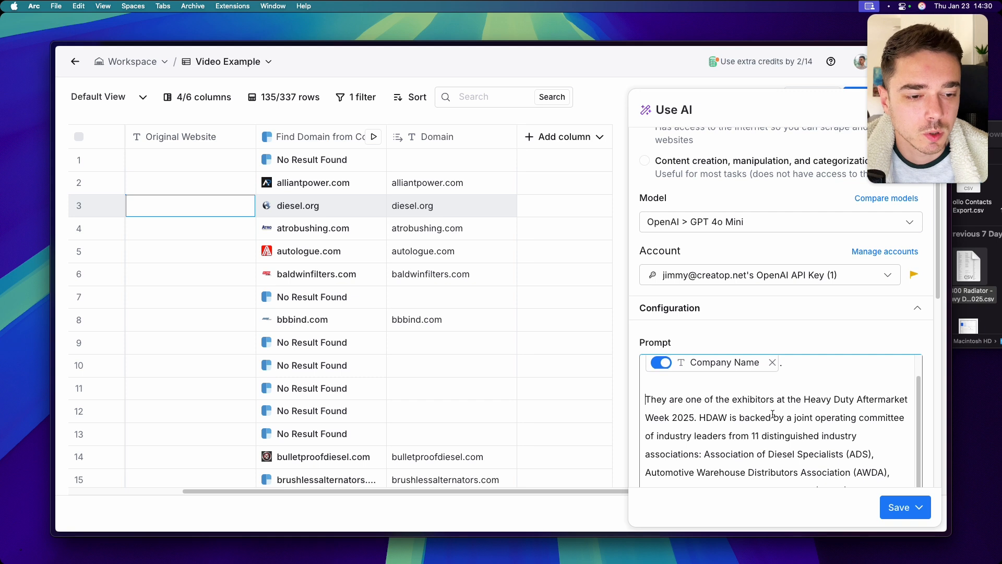
{"action": "scroll", "coordinate": [775, 412], "scroll_direction": "down", "scroll_amount": 3}
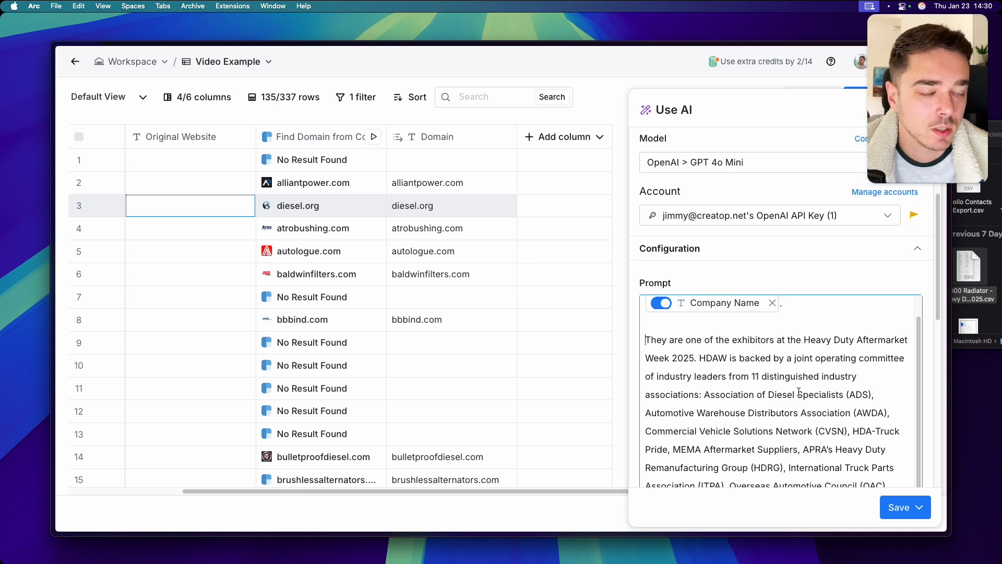
{"action": "scroll", "coordinate": [781, 360], "scroll_direction": "down", "scroll_amount": 5}
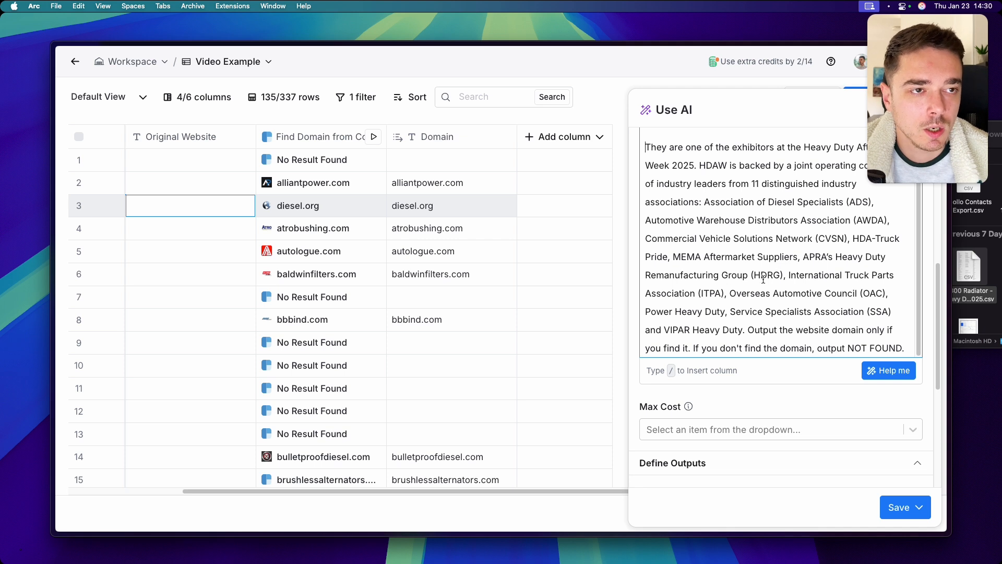
{"action": "scroll", "coordinate": [759, 219], "scroll_direction": "up", "scroll_amount": 1}
{"action": "scroll", "coordinate": [741, 235], "scroll_direction": "down", "scroll_amount": 3}
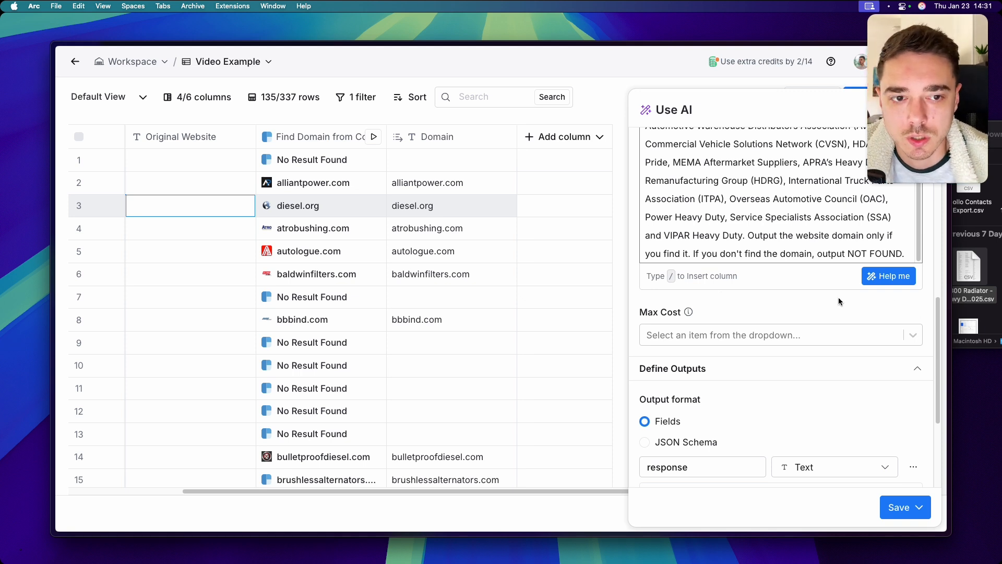
{"action": "scroll", "coordinate": [793, 309], "scroll_direction": "down", "scroll_amount": 1}
{"action": "scroll", "coordinate": [778, 305], "scroll_direction": "up", "scroll_amount": 5}
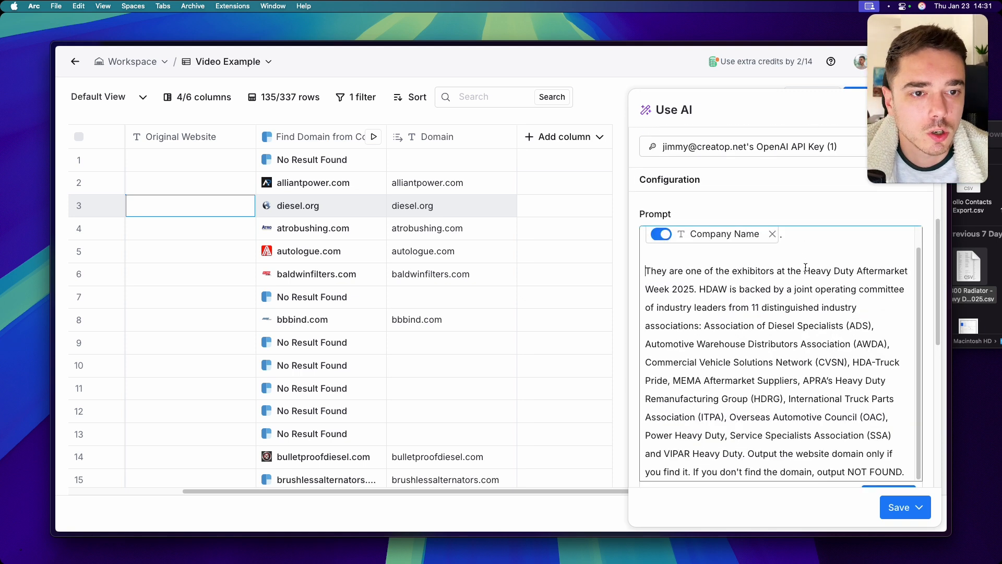
{"action": "scroll", "coordinate": [783, 365], "scroll_direction": "up", "scroll_amount": 2}
{"action": "scroll", "coordinate": [794, 404], "scroll_direction": "down", "scroll_amount": 1}
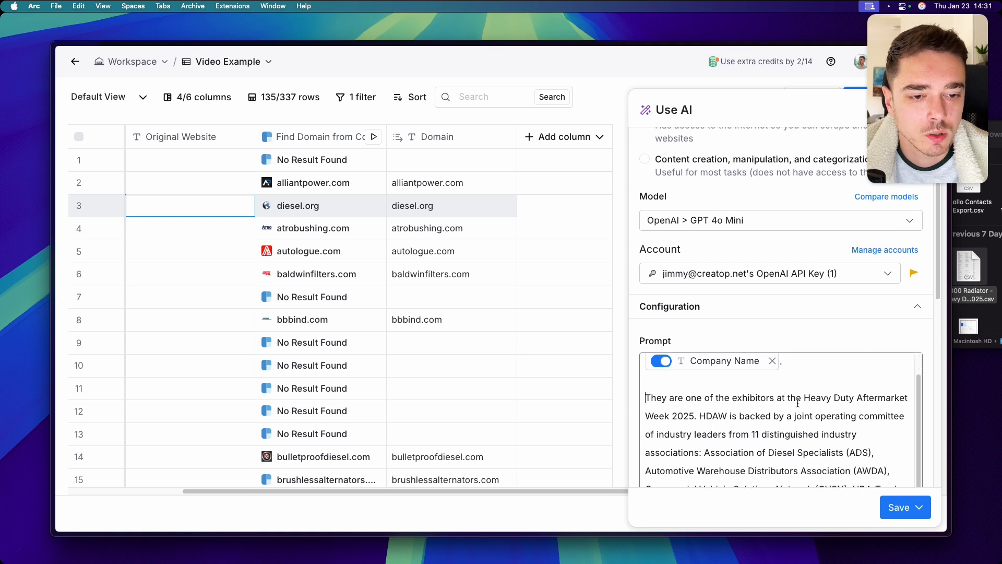
{"action": "scroll", "coordinate": [789, 399], "scroll_direction": "up", "scroll_amount": 1}
Separate the output instructions from the exhibitor description with a blank line and put the NOT FOUND sentence on its own line
{"action": "scroll", "coordinate": [787, 395], "scroll_direction": "down", "scroll_amount": 5}
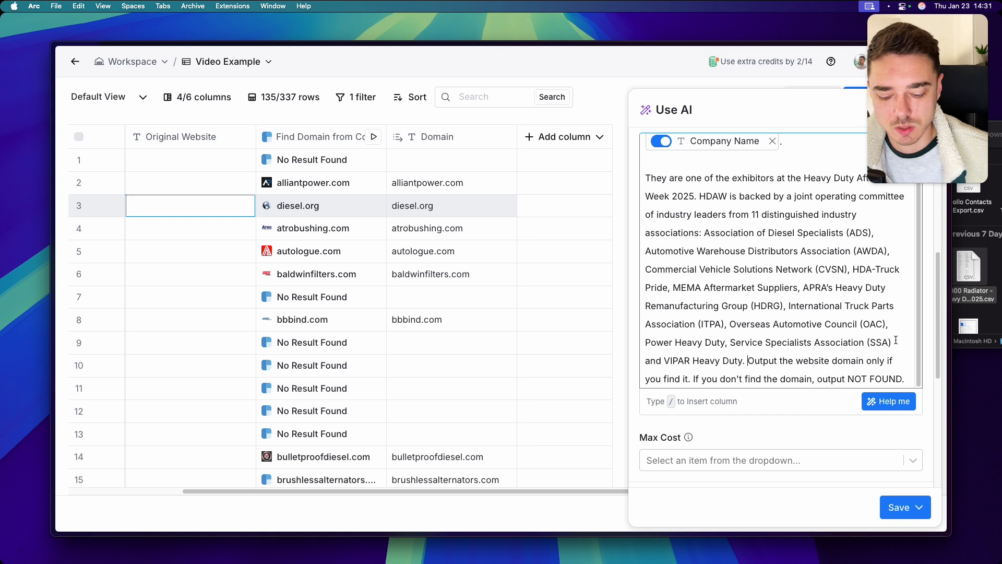
{"action": "key", "text": "Return"}
{"action": "key", "text": "Return"}
{"action": "scroll", "coordinate": [812, 323], "scroll_direction": "down", "scroll_amount": 3}
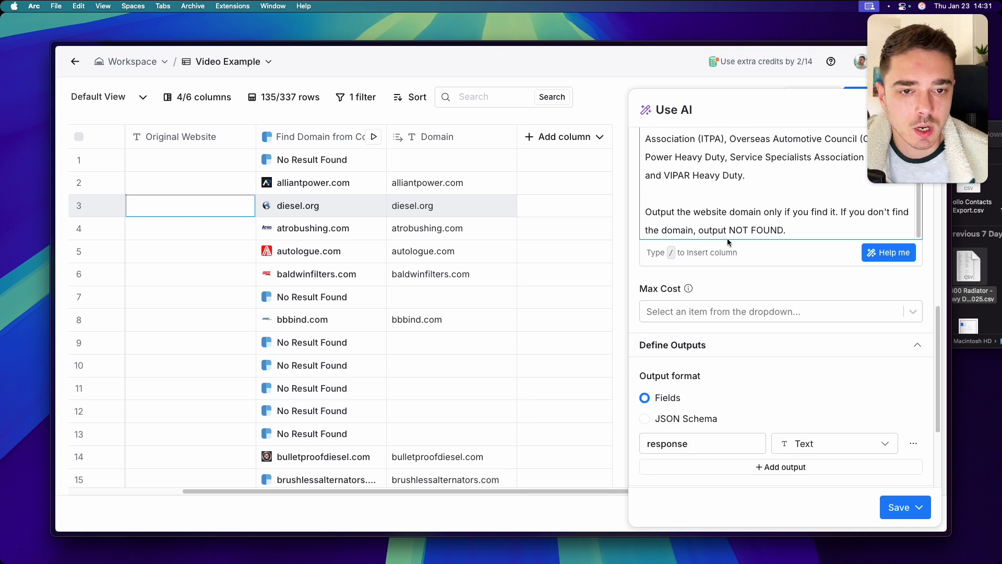
{"action": "left_click", "coordinate": [804, 214]}
{"action": "left_click", "coordinate": [840, 213]}
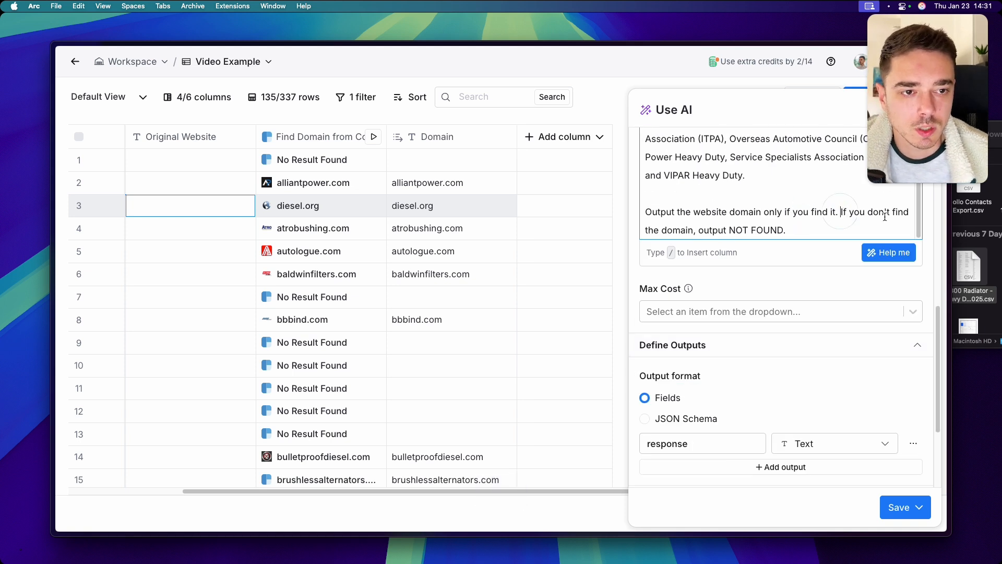
{"action": "key", "text": "Return"}
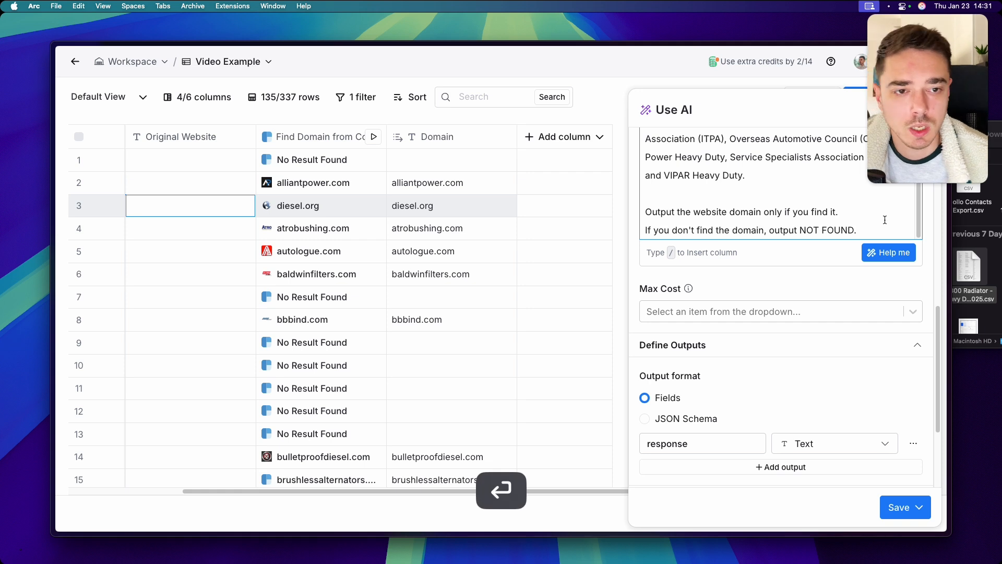
Turn off Auto-update in the AI column's run settings and save the column
{"action": "scroll", "coordinate": [773, 355], "scroll_direction": "down", "scroll_amount": 3}
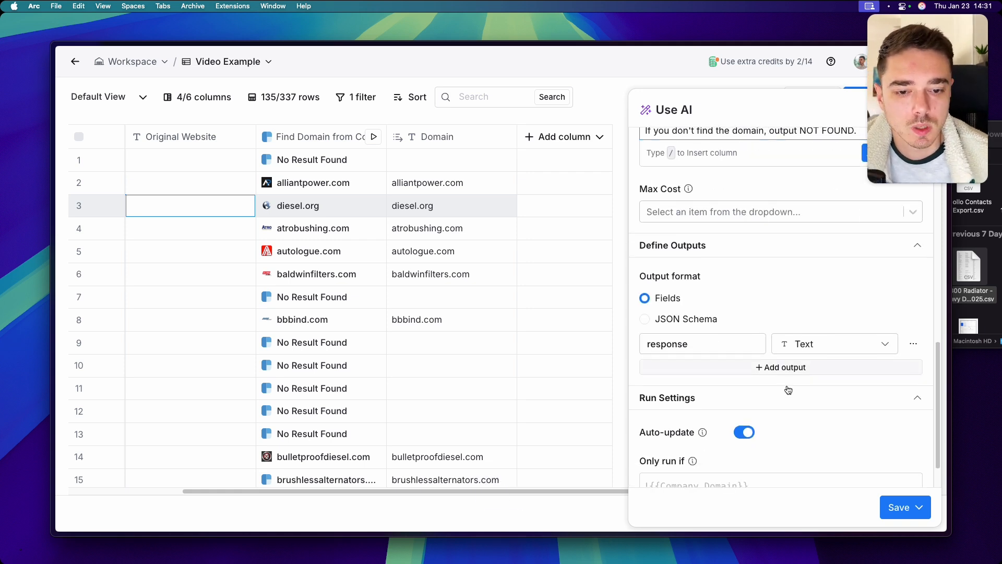
{"action": "scroll", "coordinate": [772, 376], "scroll_direction": "up", "scroll_amount": 5}
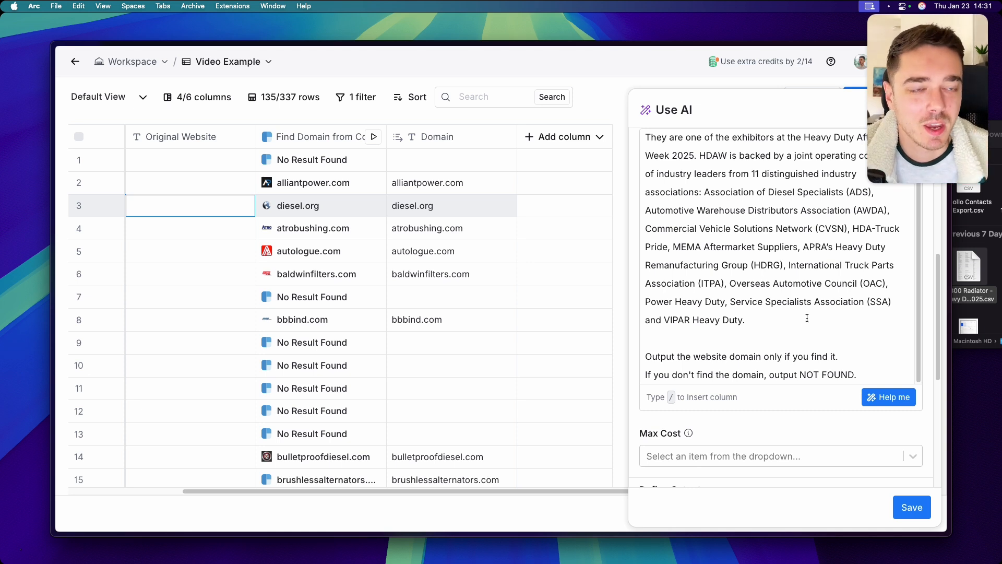
{"action": "scroll", "coordinate": [778, 345], "scroll_direction": "down", "scroll_amount": 3}
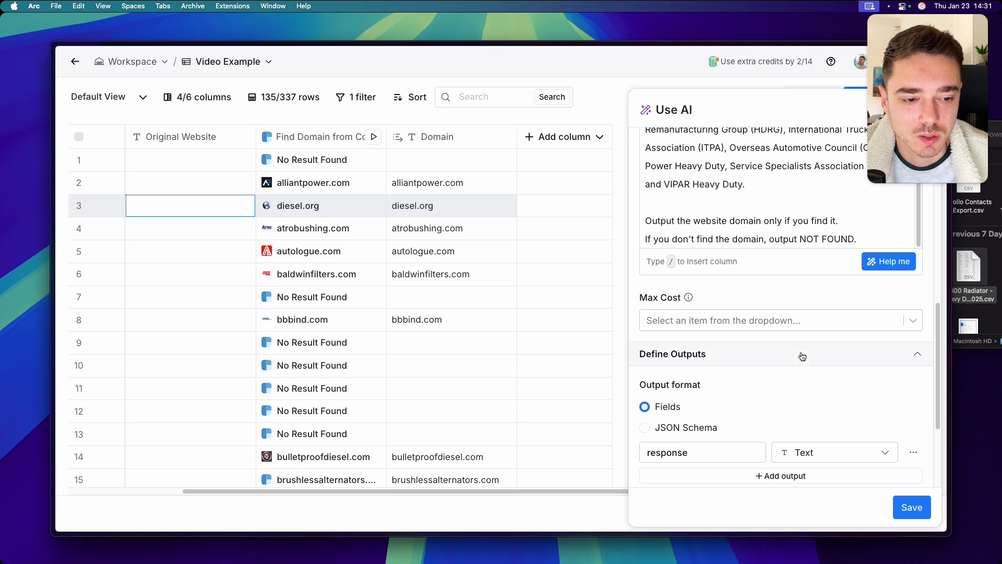
{"action": "scroll", "coordinate": [772, 377], "scroll_direction": "down", "scroll_amount": 3}
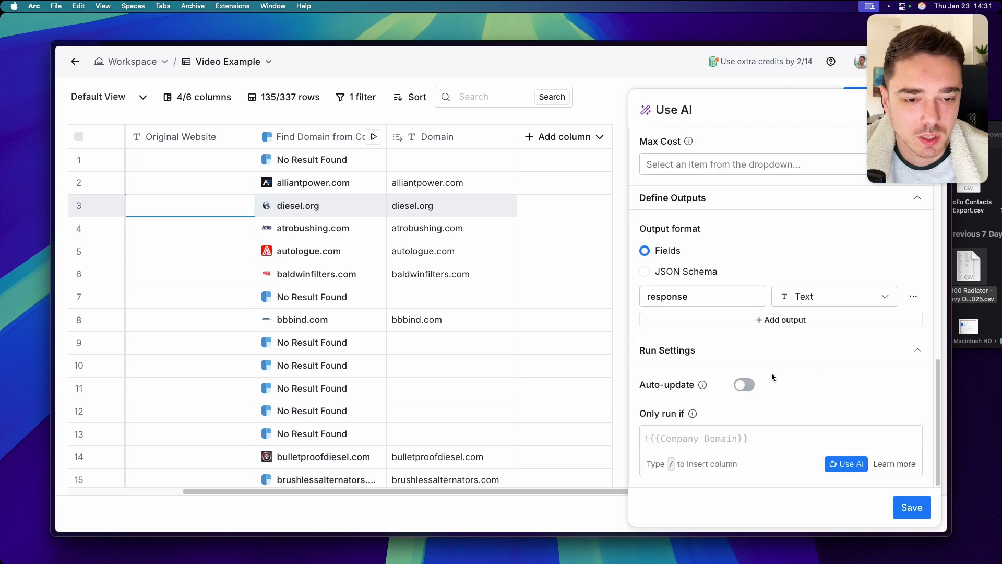
{"action": "left_click", "coordinate": [904, 505]}
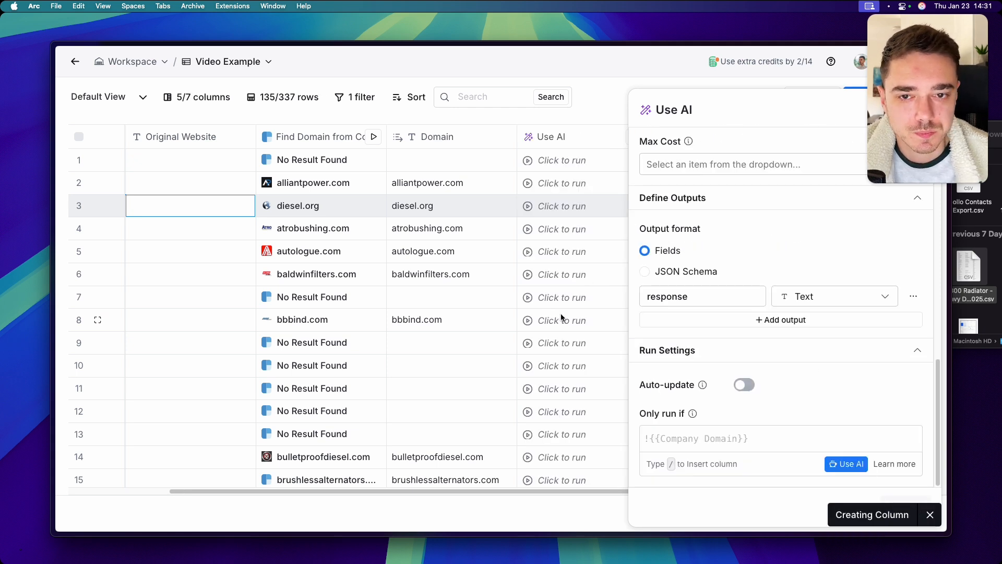
Add a second filter to the table so that Domain is empty, combined by And with the Original Website filter
{"action": "scroll", "coordinate": [470, 156], "scroll_direction": "down", "scroll_amount": 20}
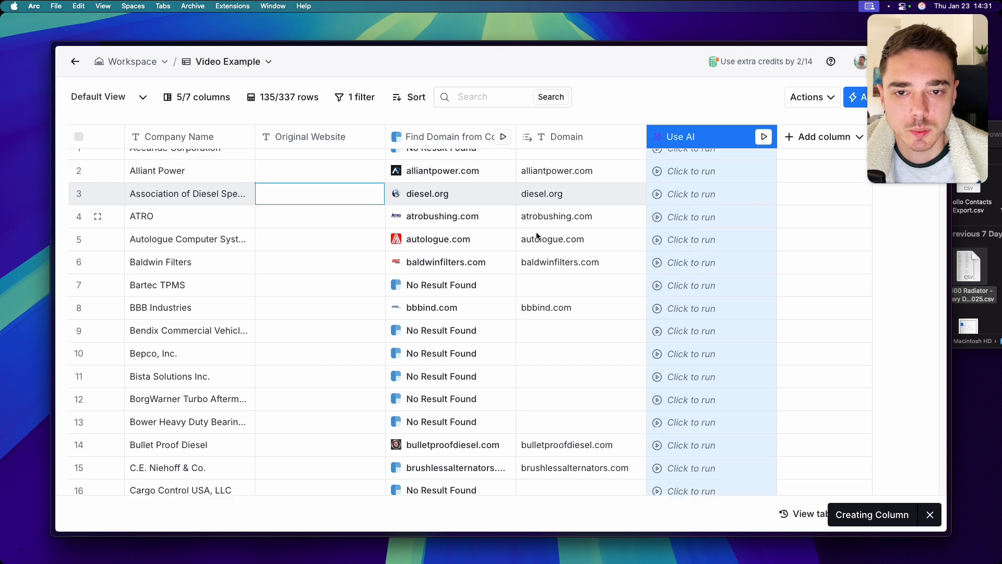
{"action": "scroll", "coordinate": [572, 294], "scroll_direction": "down", "scroll_amount": 15}
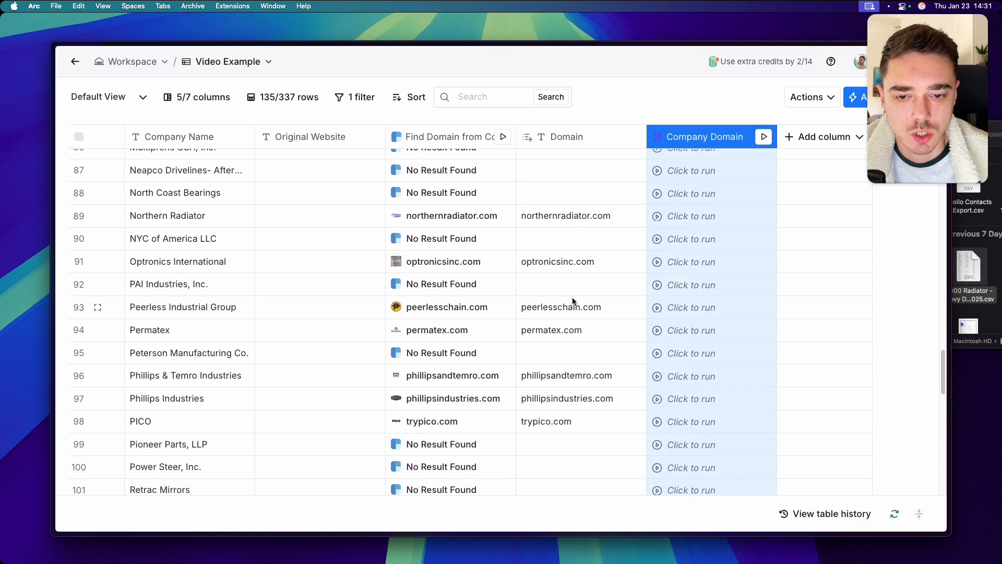
{"action": "scroll", "coordinate": [597, 285], "scroll_direction": "down", "scroll_amount": 1}
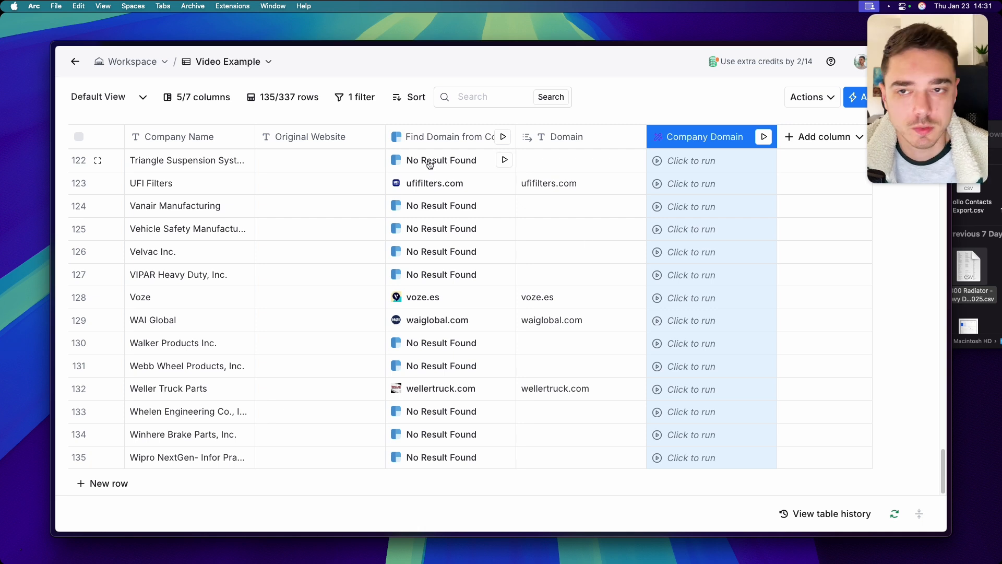
{"action": "left_click", "coordinate": [364, 99]}
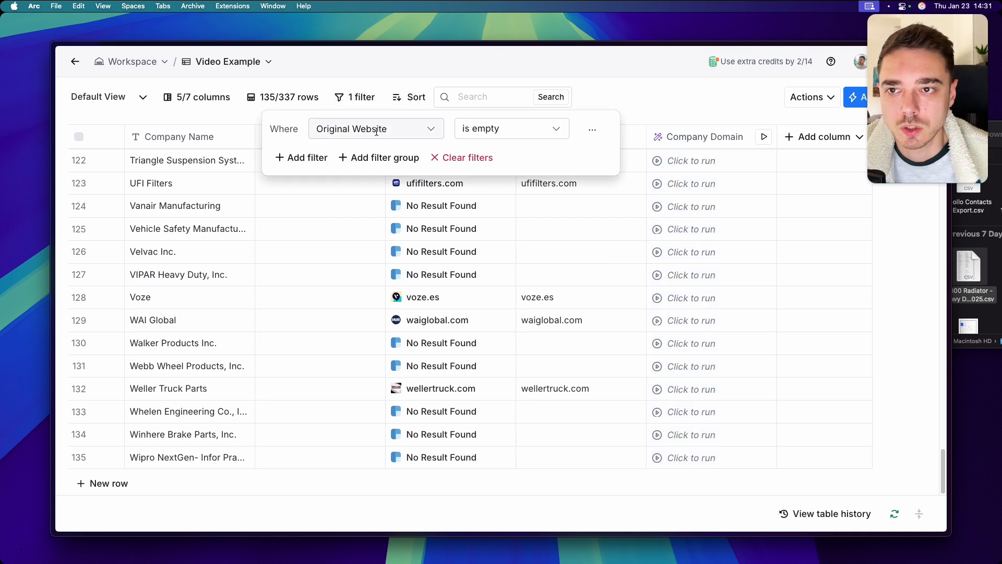
{"action": "left_click", "coordinate": [539, 134]}
{"action": "left_click", "coordinate": [291, 158]}
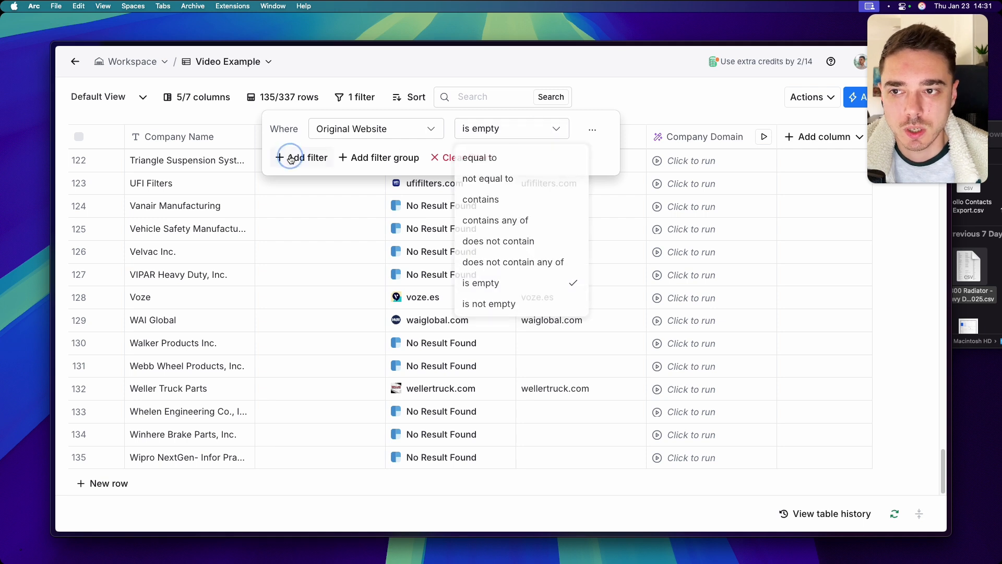
{"action": "left_click", "coordinate": [408, 160]}
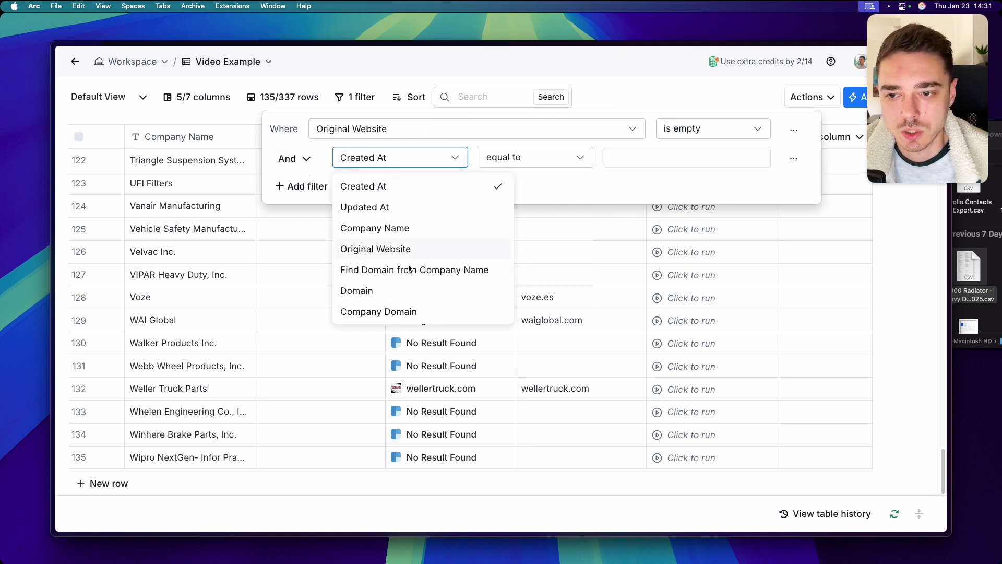
{"action": "scroll", "coordinate": [616, 288], "scroll_direction": "up", "scroll_amount": 20}
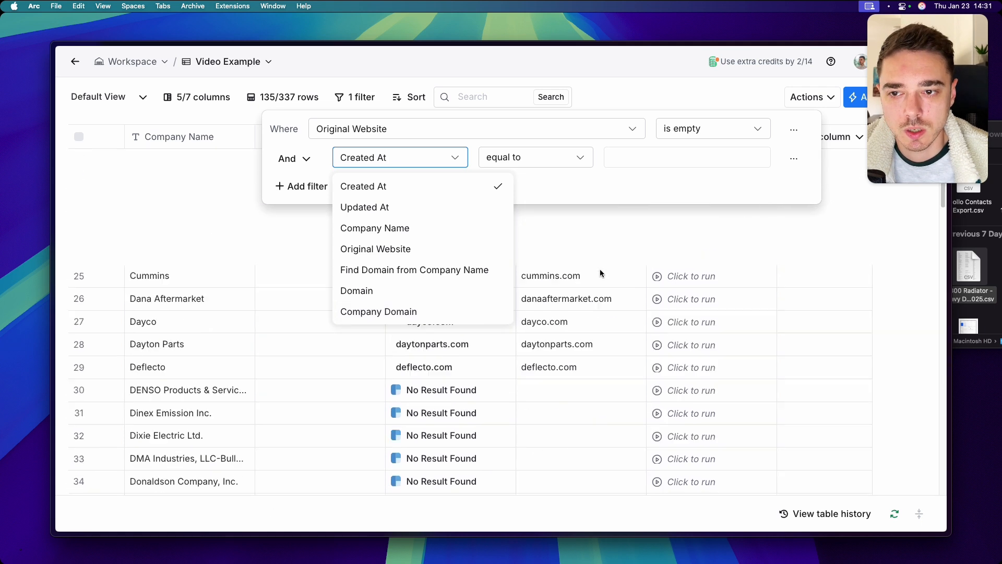
{"action": "left_click", "coordinate": [403, 295]}
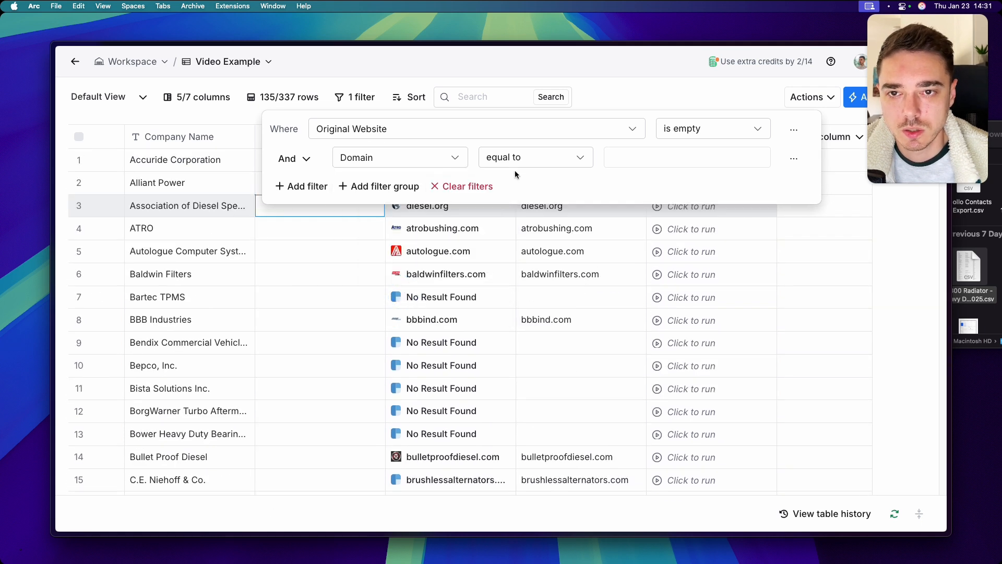
{"action": "left_click", "coordinate": [548, 160]}
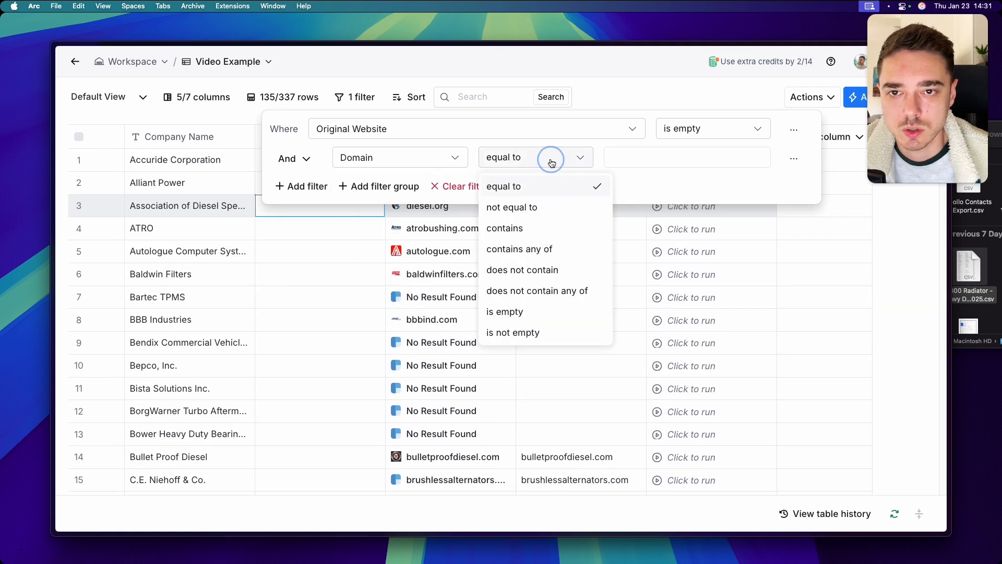
{"action": "left_click", "coordinate": [534, 318]}
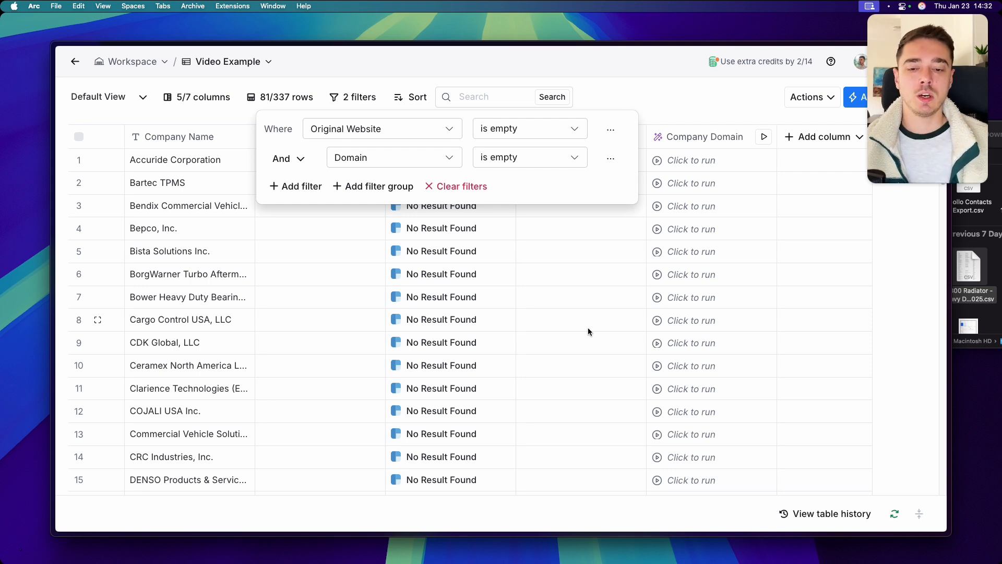
{"action": "left_click", "coordinate": [566, 331]}
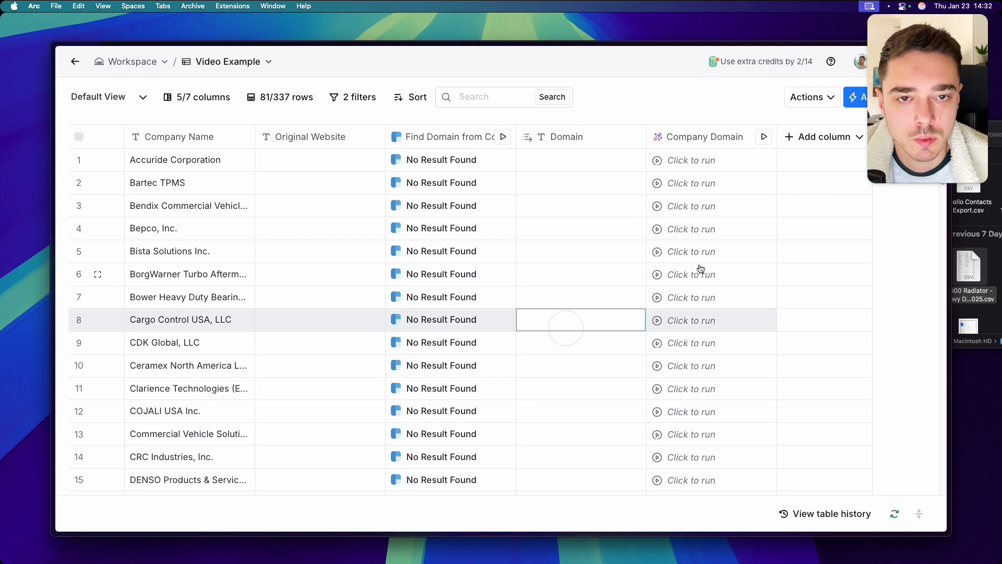
{"action": "scroll", "coordinate": [723, 209], "scroll_direction": "down", "scroll_amount": 20}
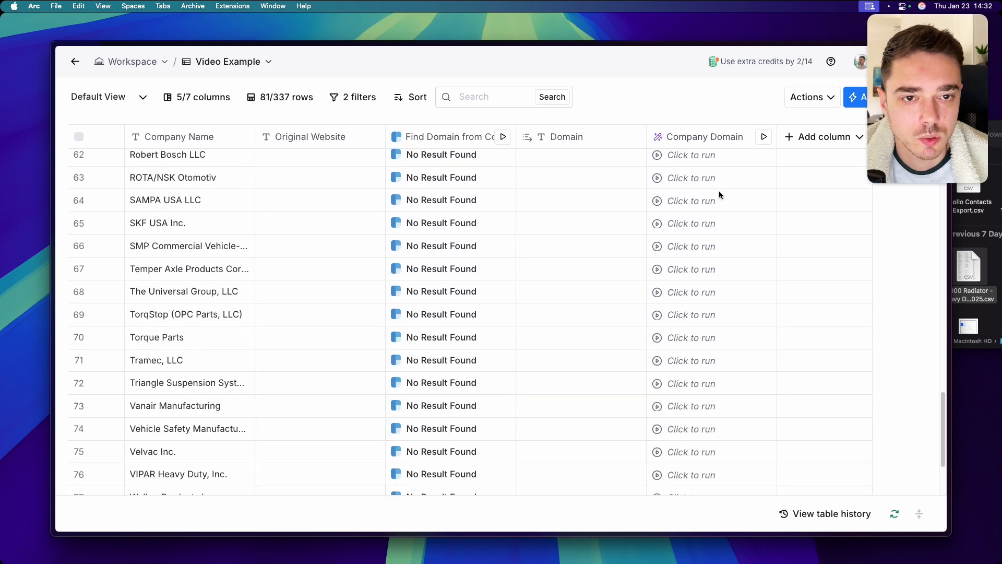
Force run the Company Domain AI column on all 81 filtered rows
{"action": "left_click", "coordinate": [713, 137]}
{"action": "mouse_move", "coordinate": [738, 282]}
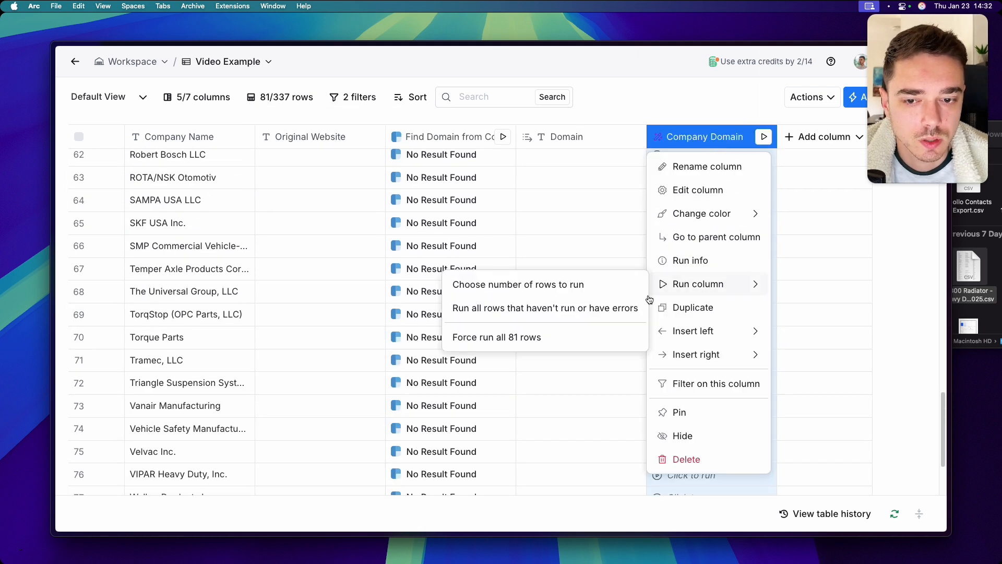
{"action": "left_click", "coordinate": [590, 337]}
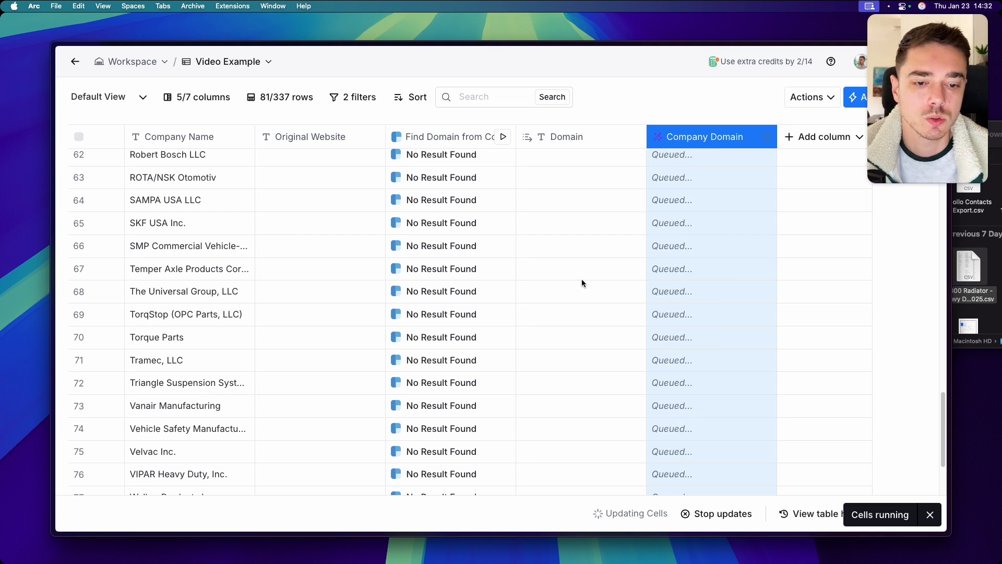
Examine the Company Domain results across the whole filtered list while the rows are being processed
{"action": "scroll", "coordinate": [582, 282], "scroll_direction": "down", "scroll_amount": 3}
{"action": "scroll", "coordinate": [582, 282], "scroll_direction": "up", "scroll_amount": 8}
{"action": "scroll", "coordinate": [582, 283], "scroll_direction": "up", "scroll_amount": 15}
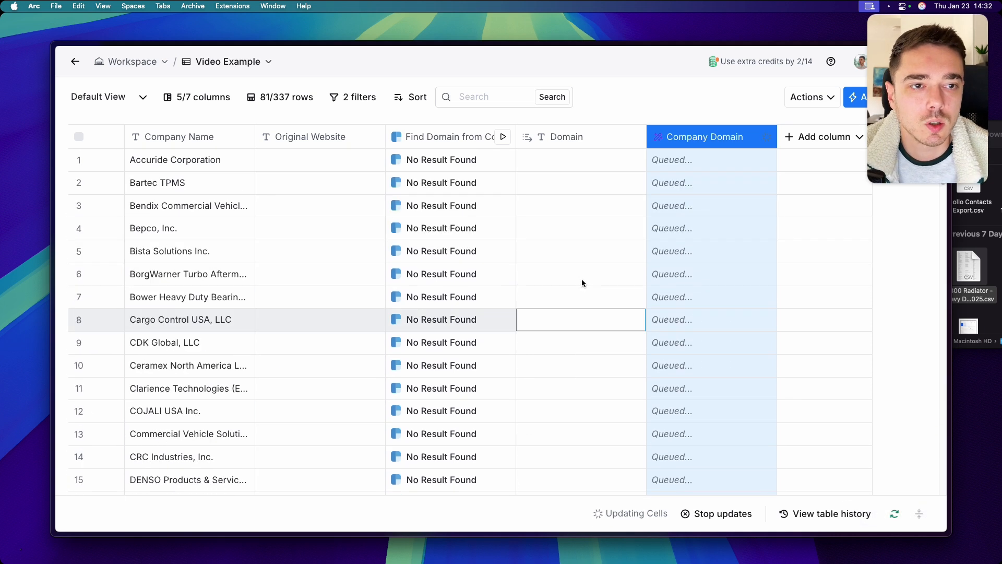
{"action": "left_click", "coordinate": [584, 281]}
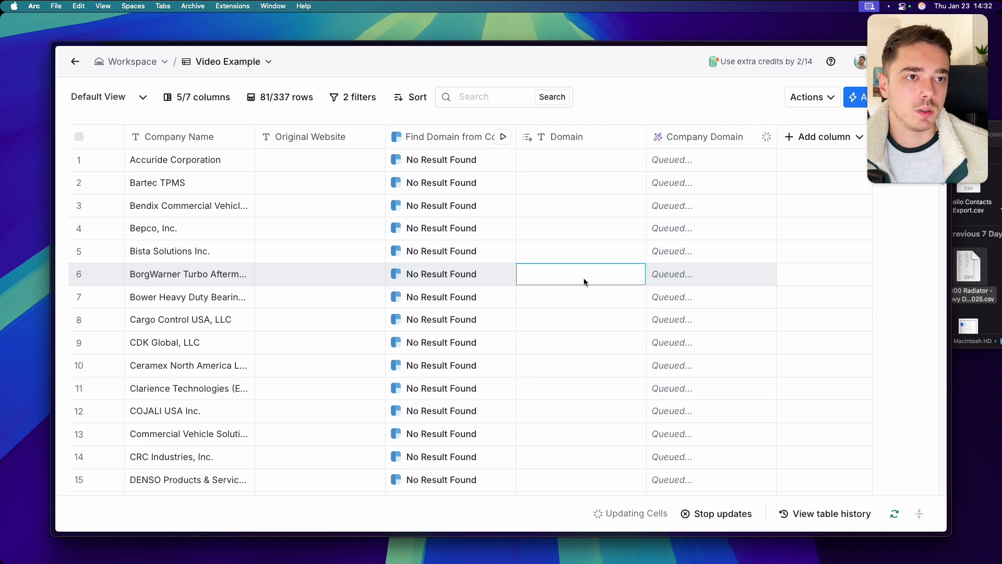
{"action": "scroll", "coordinate": [662, 292], "scroll_direction": "down", "scroll_amount": 5}
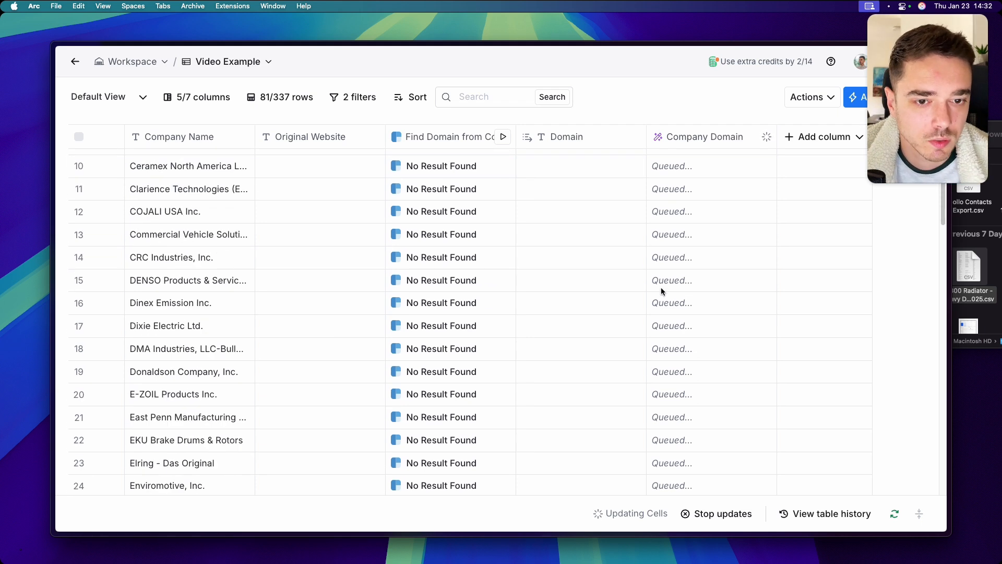
{"action": "scroll", "coordinate": [660, 287], "scroll_direction": "down", "scroll_amount": 3}
{"action": "scroll", "coordinate": [659, 291], "scroll_direction": "up", "scroll_amount": 5}
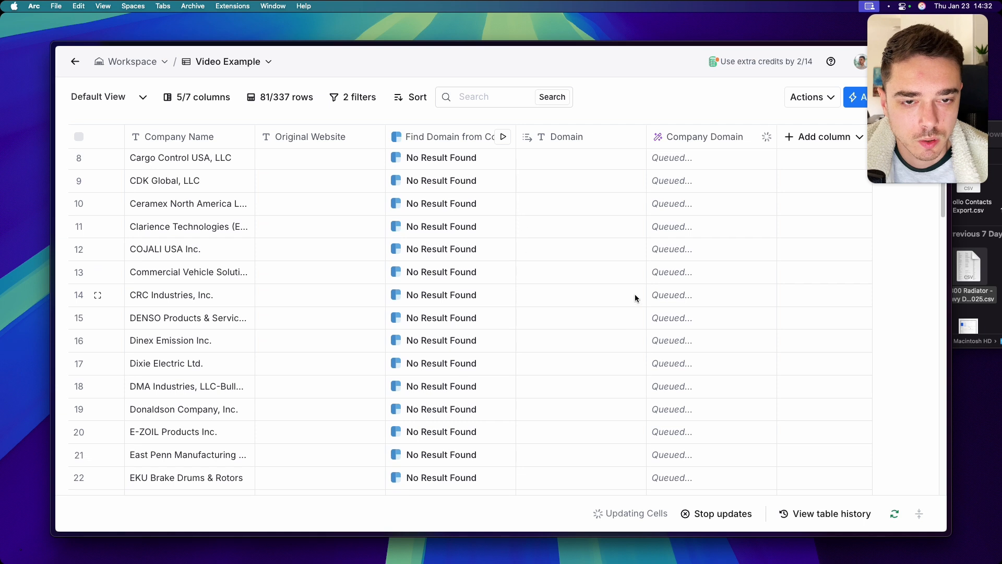
{"action": "scroll", "coordinate": [634, 298], "scroll_direction": "up", "scroll_amount": 3}
{"action": "scroll", "coordinate": [635, 294], "scroll_direction": "down", "scroll_amount": 15}
{"action": "scroll", "coordinate": [635, 295], "scroll_direction": "up", "scroll_amount": 3}
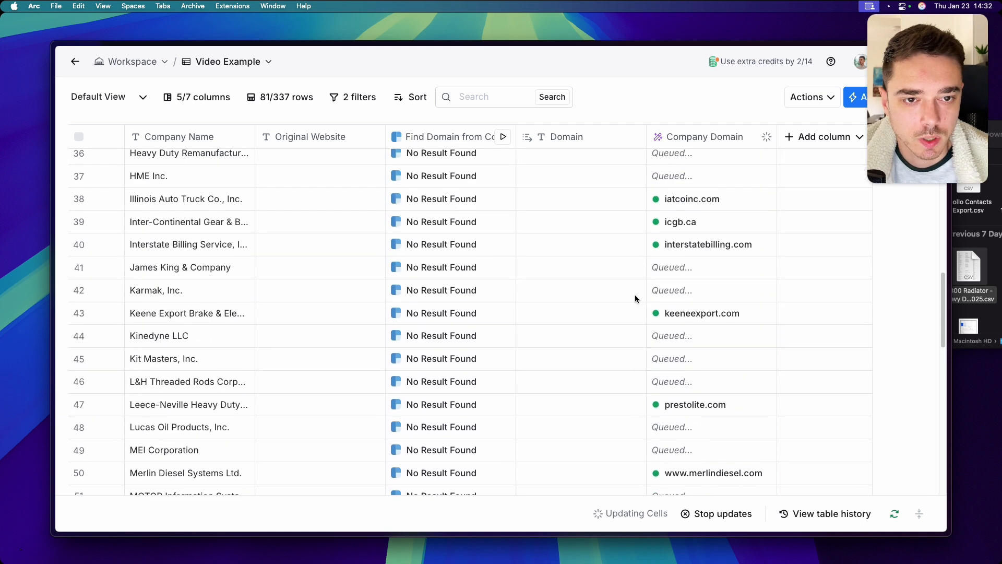
{"action": "scroll", "coordinate": [700, 320], "scroll_direction": "down", "scroll_amount": 4}
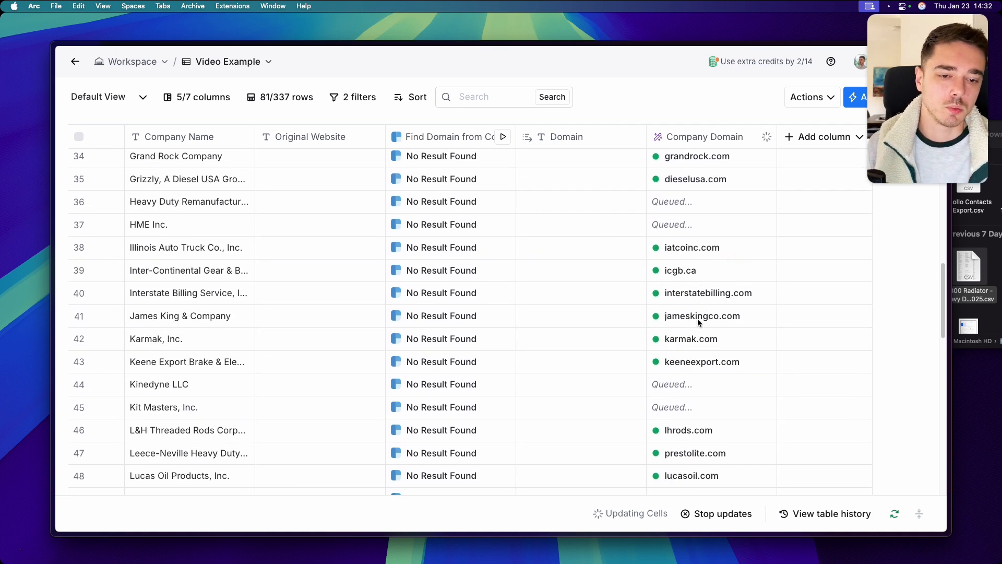
{"action": "scroll", "coordinate": [699, 324], "scroll_direction": "down", "scroll_amount": 5}
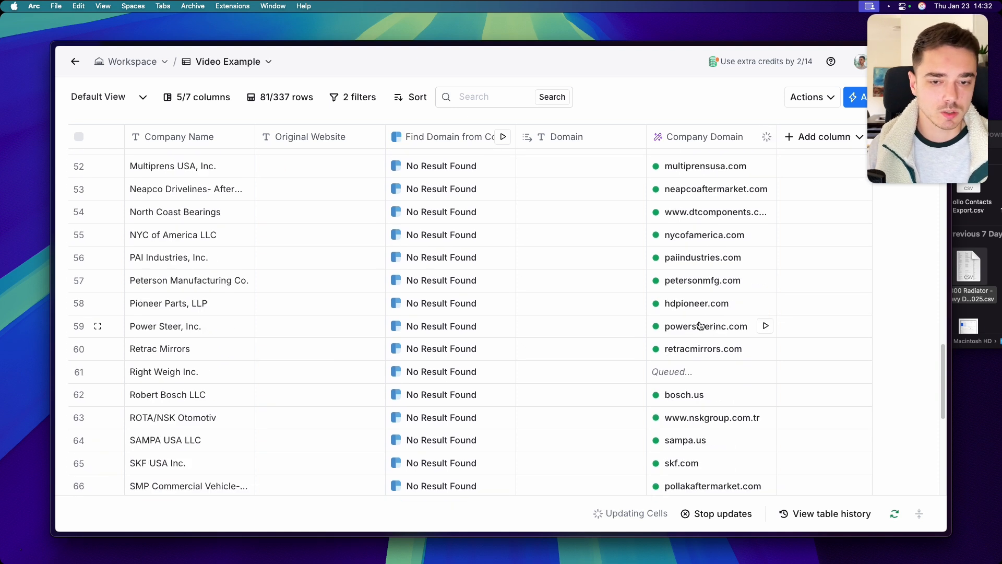
{"action": "scroll", "coordinate": [699, 320], "scroll_direction": "down", "scroll_amount": 3}
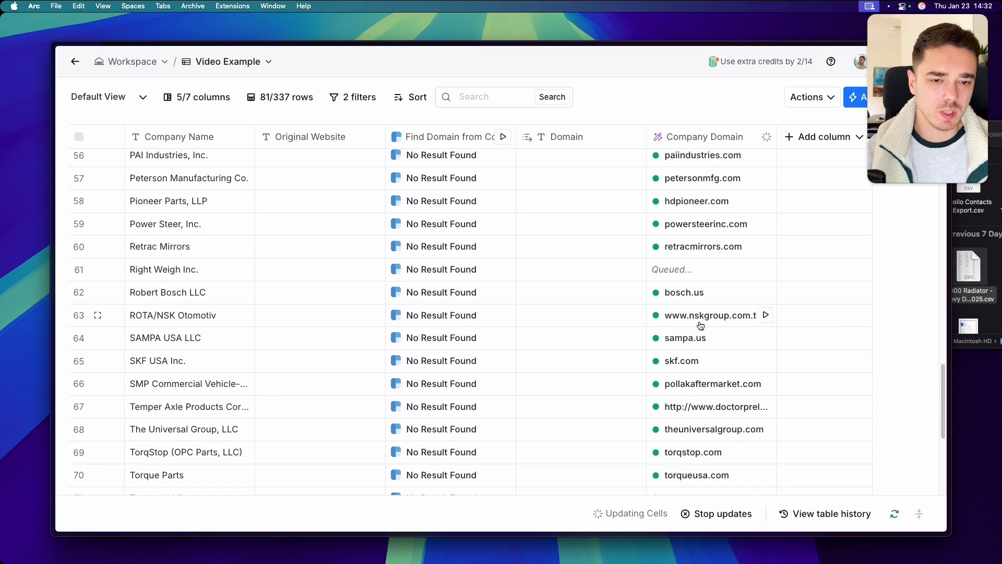
{"action": "scroll", "coordinate": [701, 325], "scroll_direction": "down", "scroll_amount": 1}
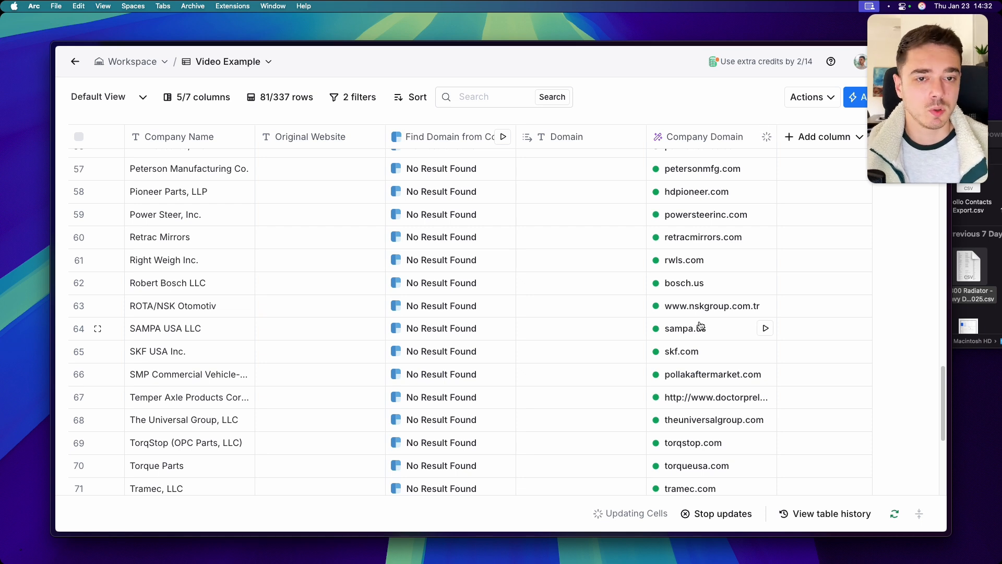
{"action": "scroll", "coordinate": [701, 325], "scroll_direction": "down", "scroll_amount": 5}
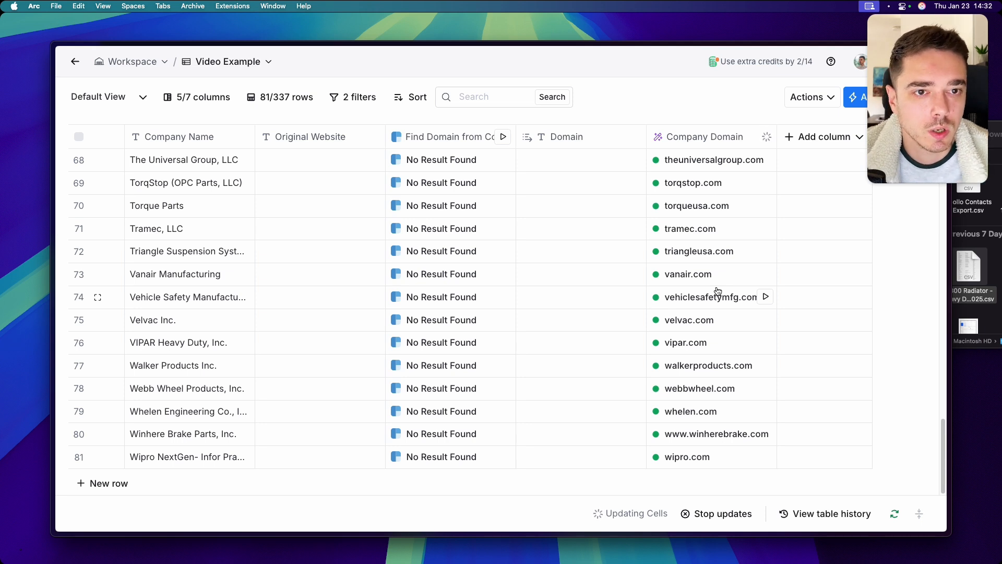
{"action": "scroll", "coordinate": [717, 291], "scroll_direction": "up", "scroll_amount": 7}
{"action": "scroll", "coordinate": [716, 286], "scroll_direction": "up", "scroll_amount": 15}
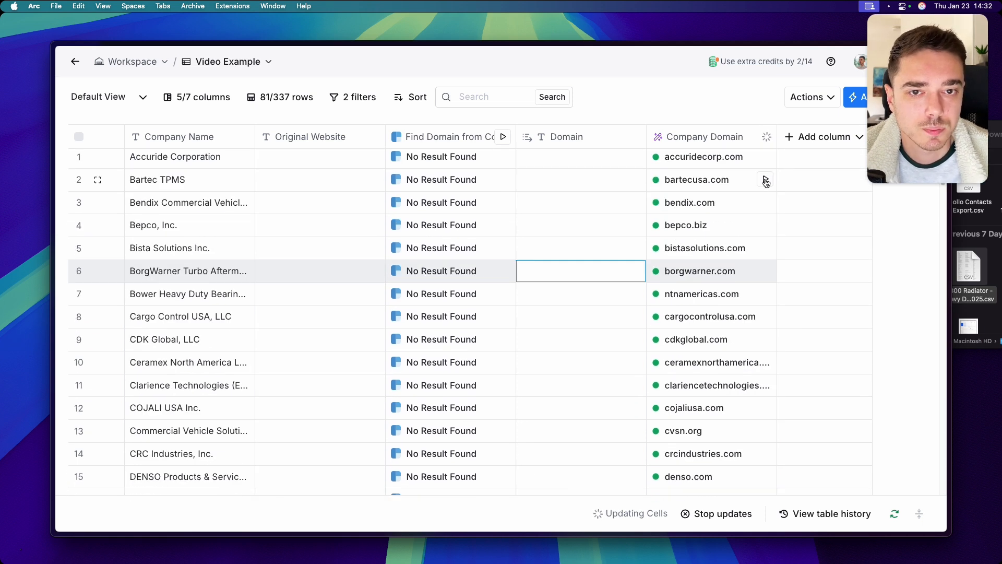
{"action": "scroll", "coordinate": [700, 225], "scroll_direction": "down", "scroll_amount": 20}
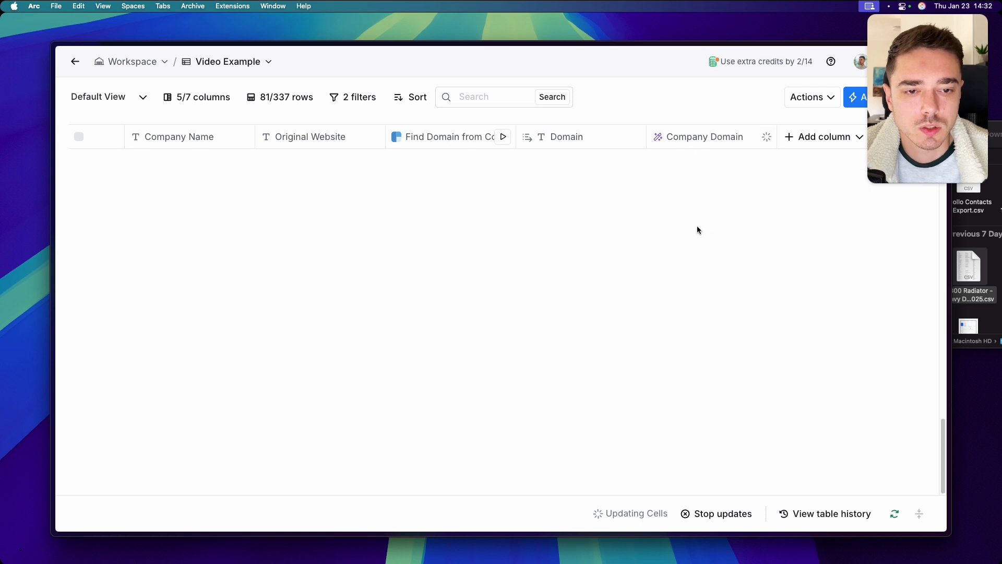
{"action": "scroll", "coordinate": [708, 285], "scroll_direction": "up", "scroll_amount": 15}
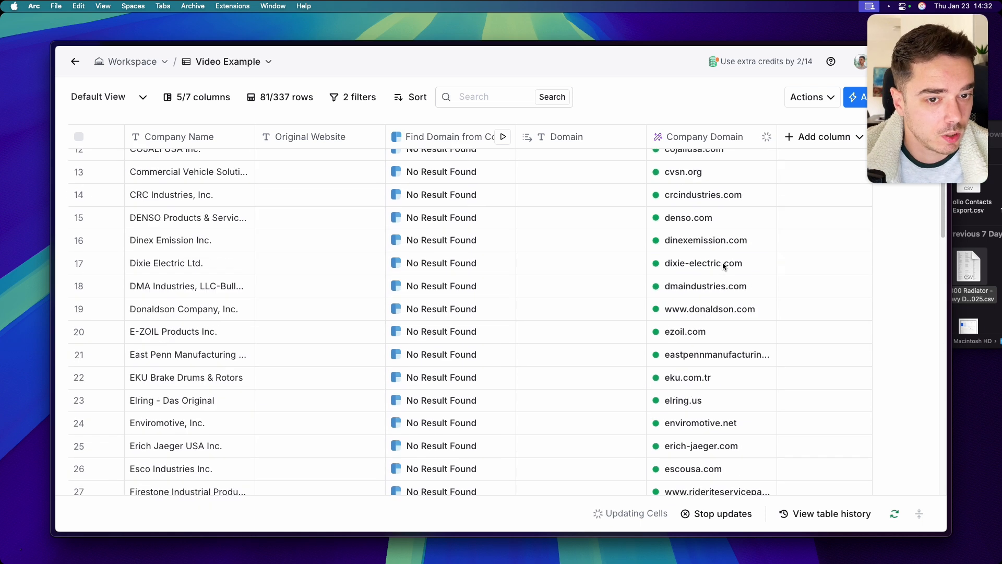
{"action": "scroll", "coordinate": [722, 266], "scroll_direction": "down", "scroll_amount": 4}
{"action": "scroll", "coordinate": [696, 308], "scroll_direction": "up", "scroll_amount": 6}
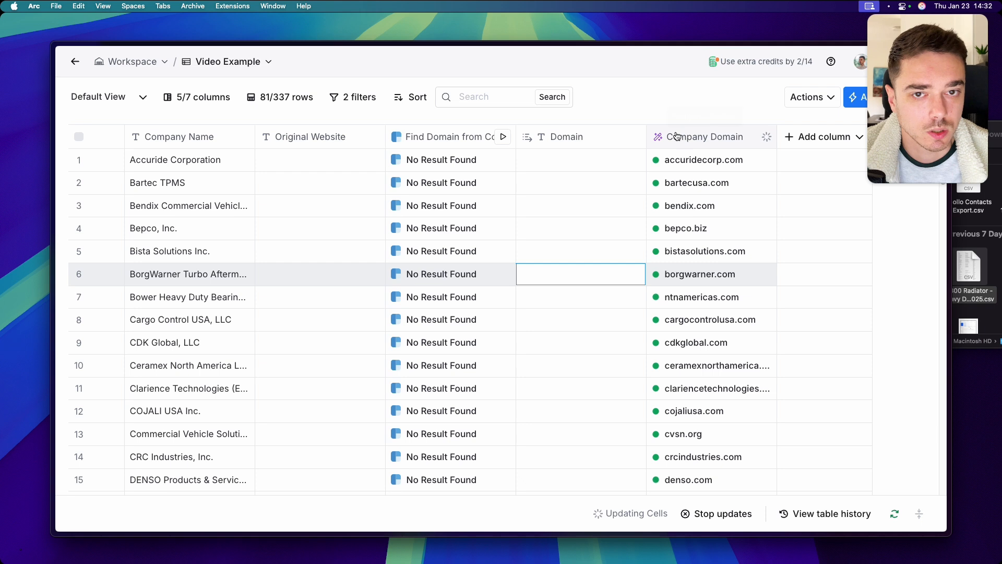
Clear both filters so the table covers all exhibitor rows
{"action": "left_click", "coordinate": [353, 98]}
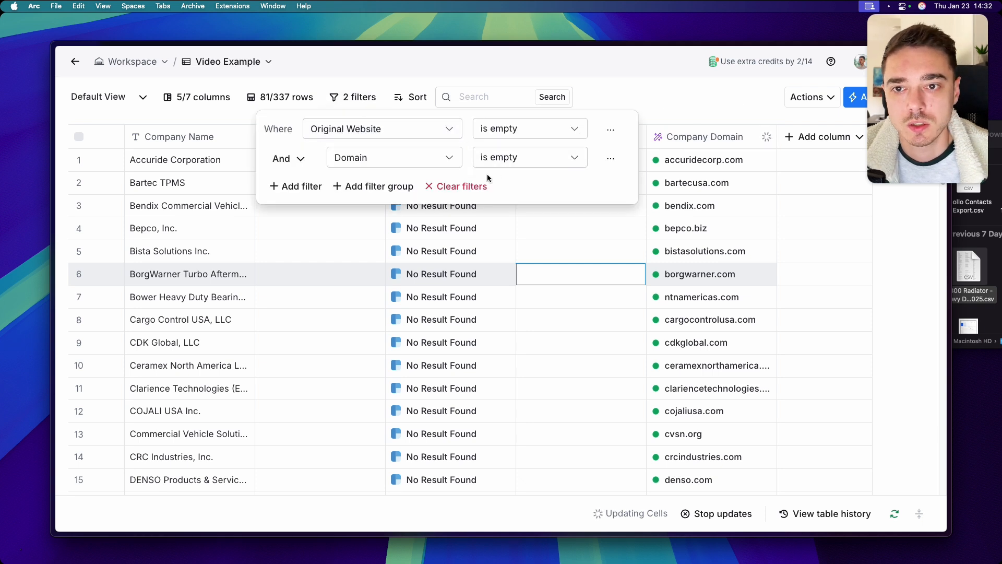
{"action": "left_click", "coordinate": [468, 187]}
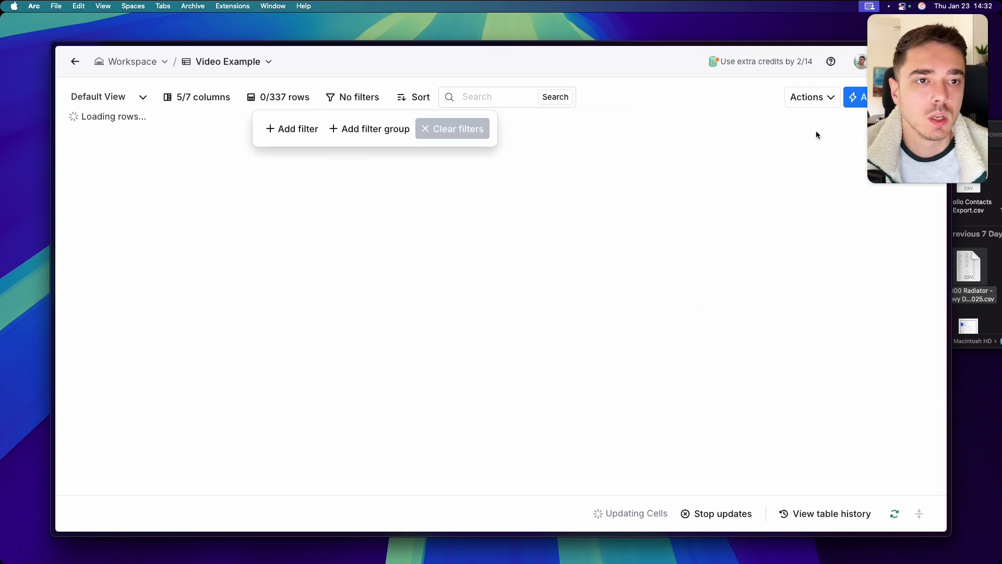
{"action": "left_click", "coordinate": [643, 99]}
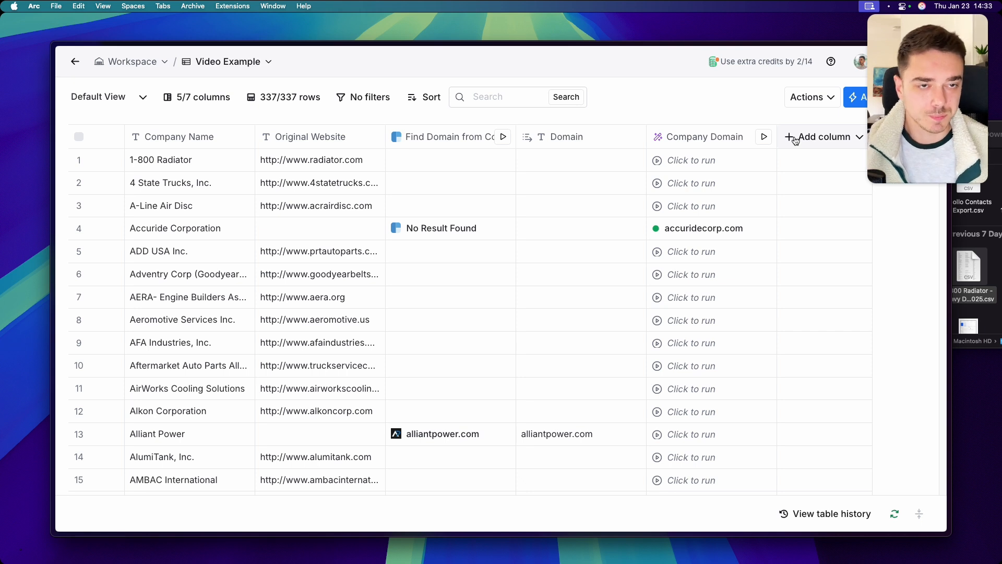
Add a merge column that first tries Original Website and then tries Domain
{"action": "left_click", "coordinate": [795, 138]}
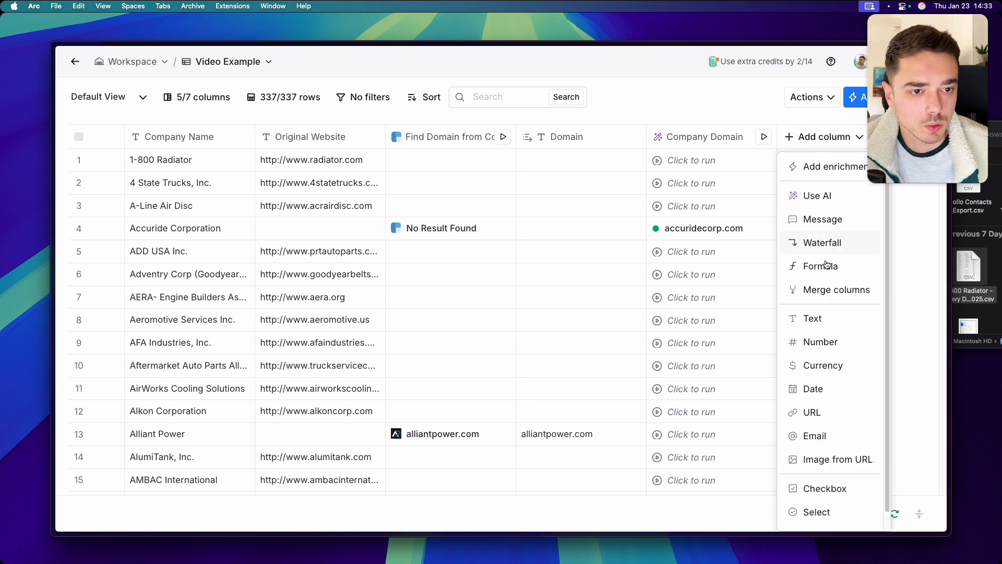
{"action": "left_click", "coordinate": [824, 292]}
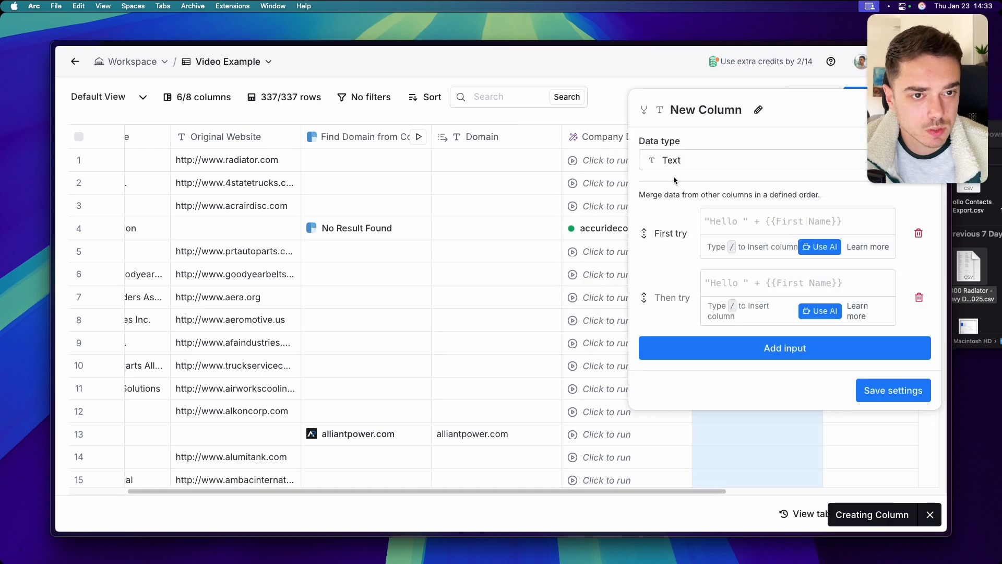
{"action": "left_click", "coordinate": [741, 223]}
{"action": "type", "text": "/"}
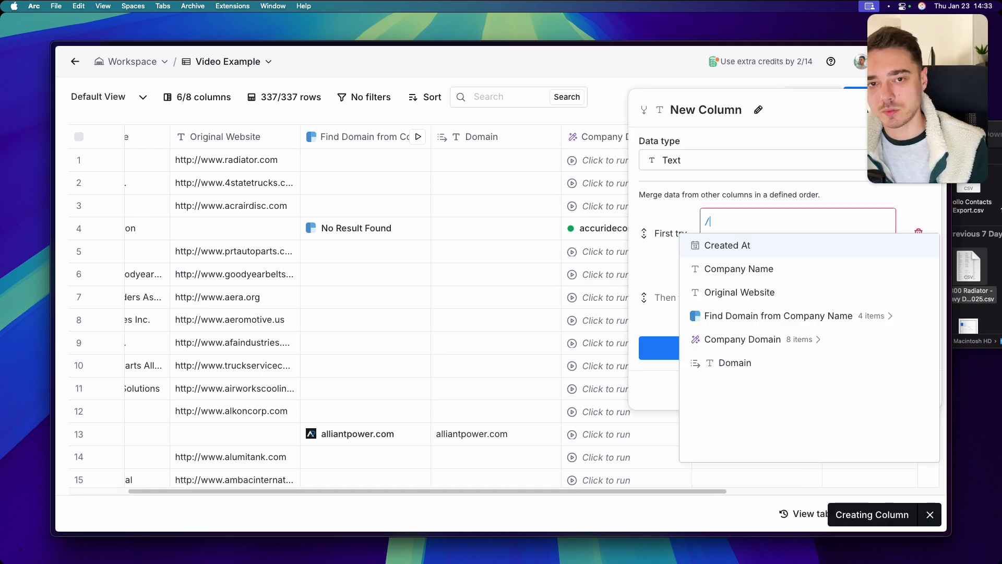
{"action": "left_click", "coordinate": [727, 290]}
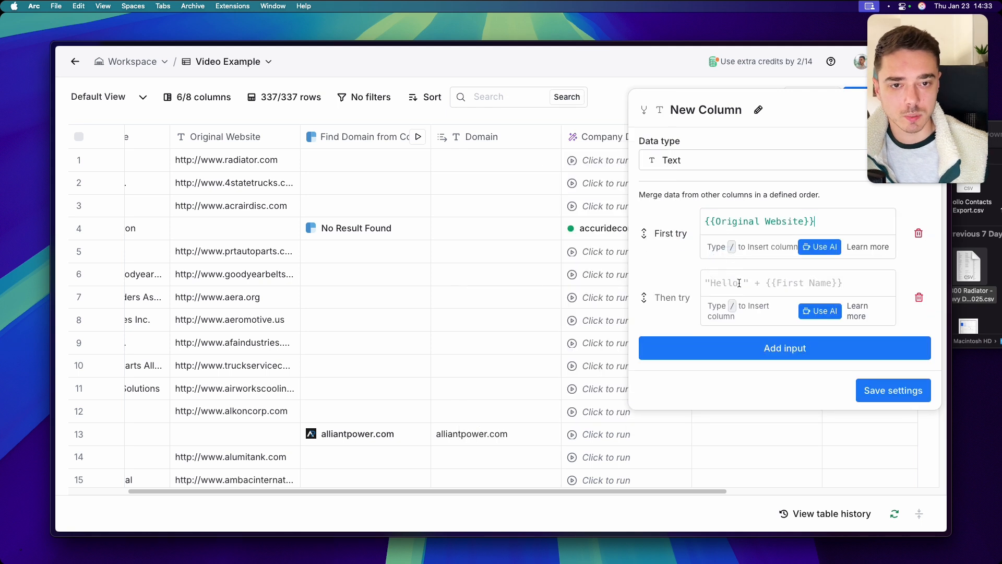
{"action": "left_click", "coordinate": [748, 278]}
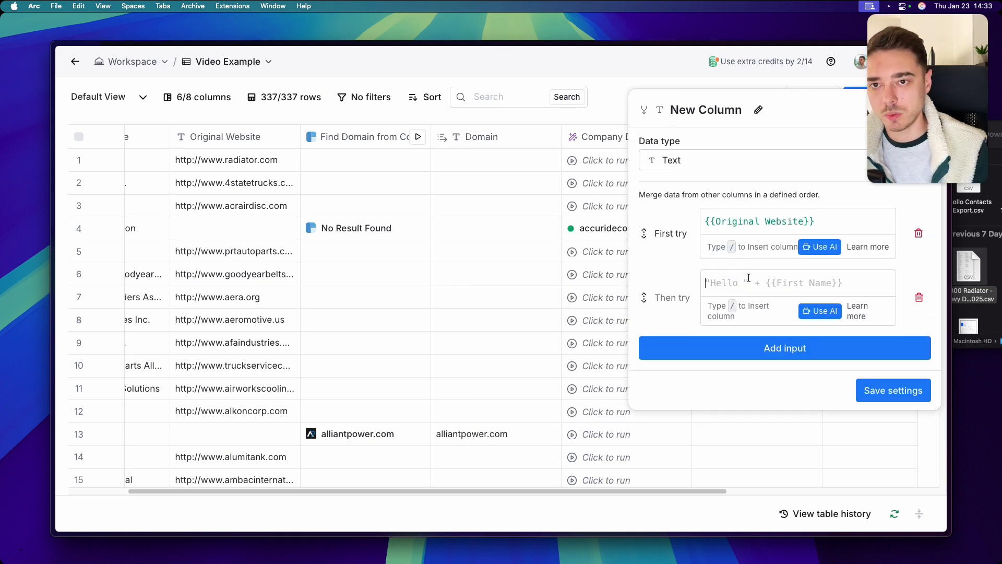
{"action": "type", "text": "/domain"}
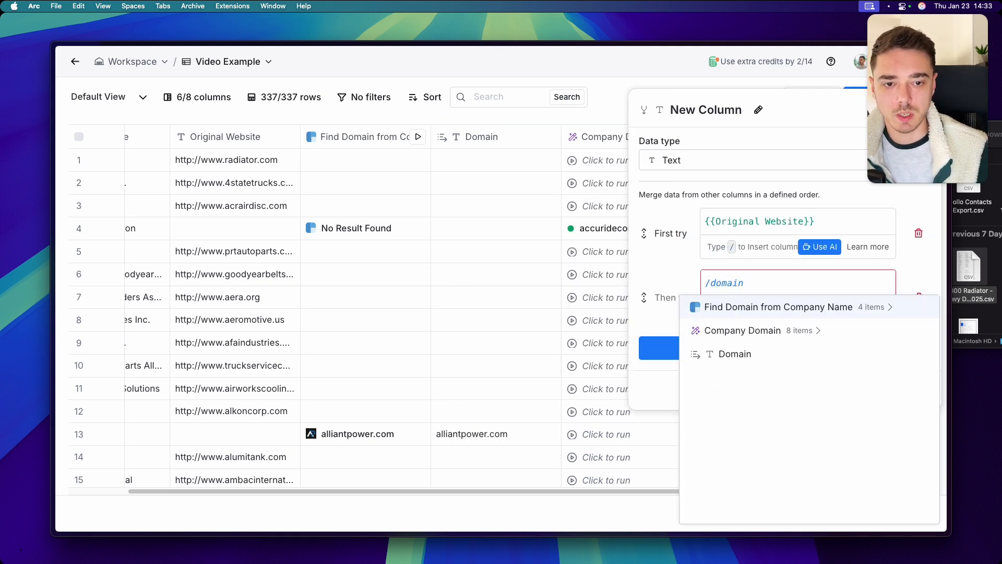
{"action": "left_click", "coordinate": [735, 354]}
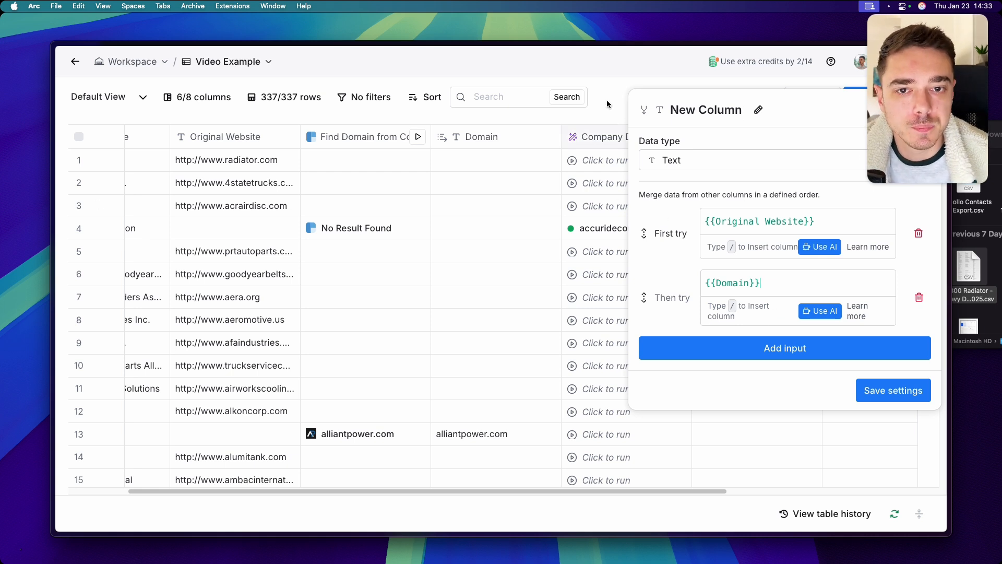
Add a third fallback input with the response property of Company Domain to the merge column and save its settings
{"action": "left_click", "coordinate": [794, 350]}
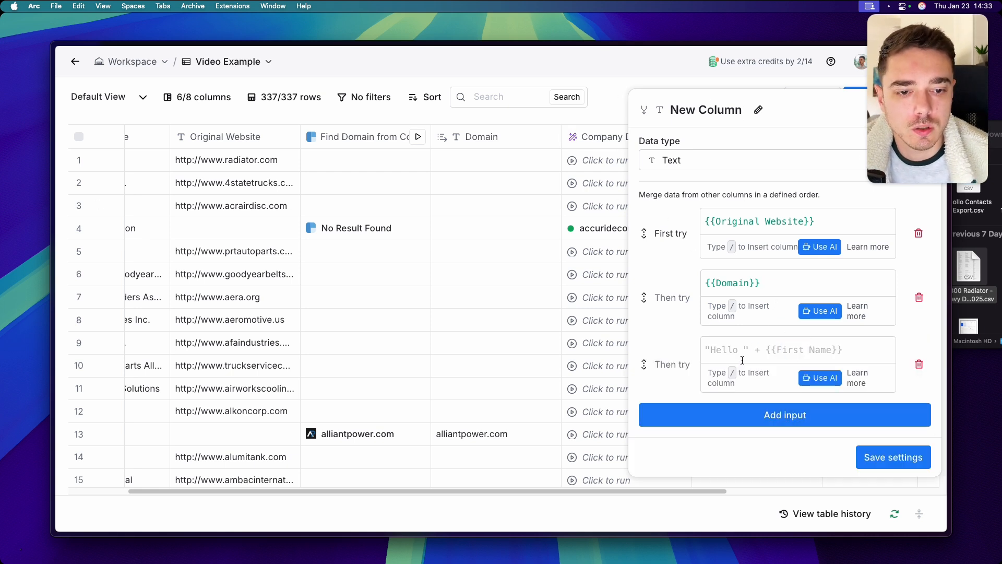
{"action": "left_click", "coordinate": [762, 347]}
{"action": "type", "text": "/"}
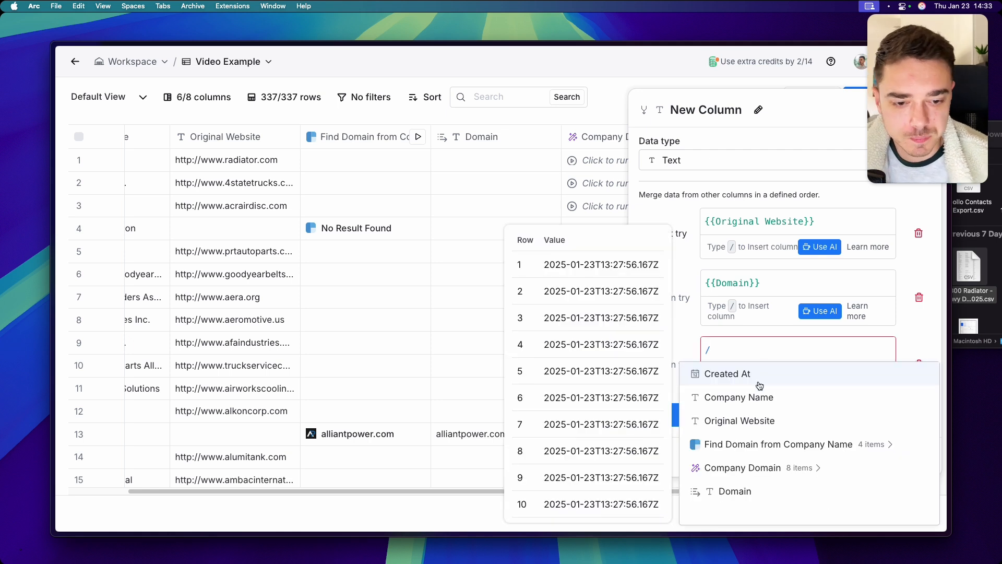
{"action": "left_click", "coordinate": [748, 468]}
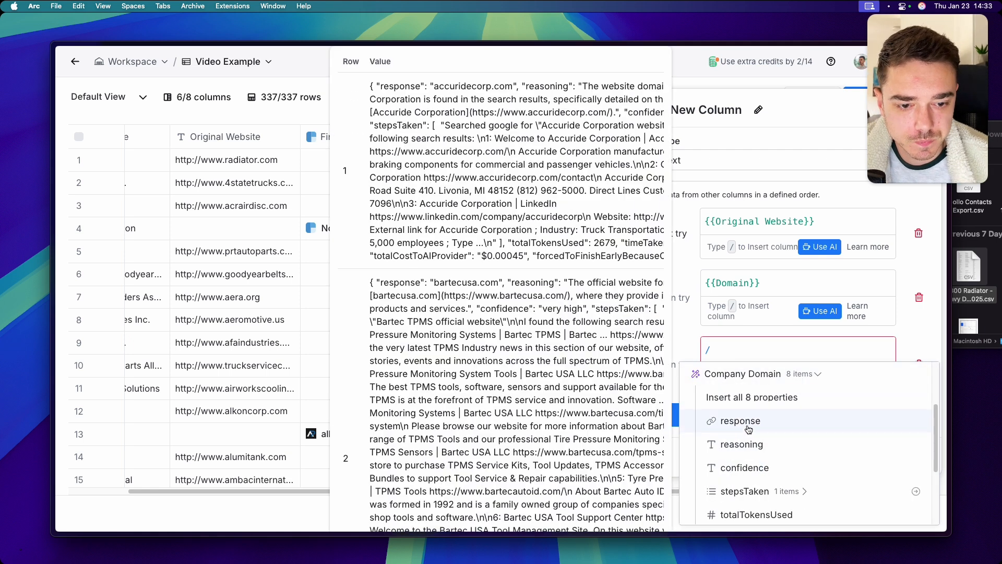
{"action": "left_click", "coordinate": [749, 425]}
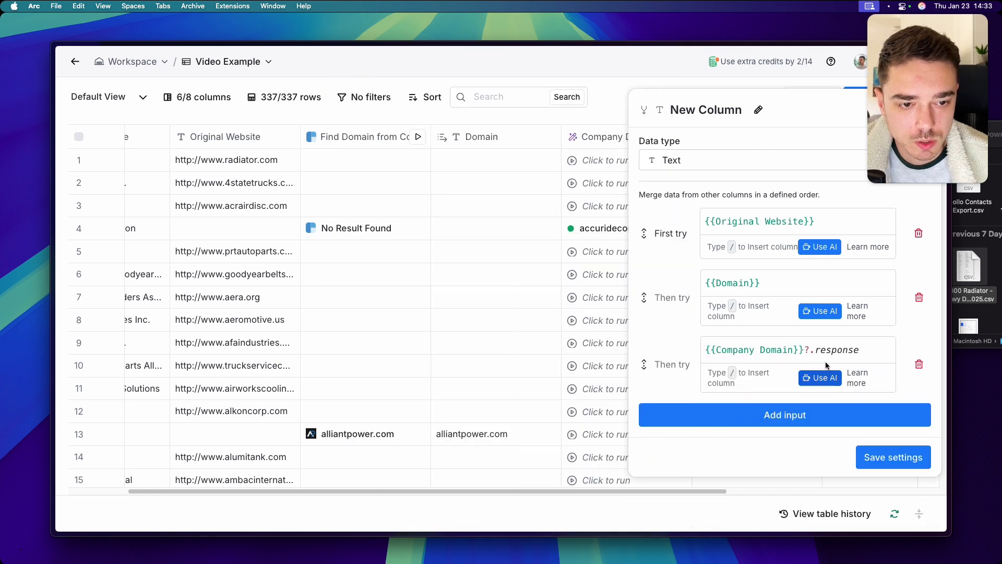
{"action": "left_click", "coordinate": [888, 457]}
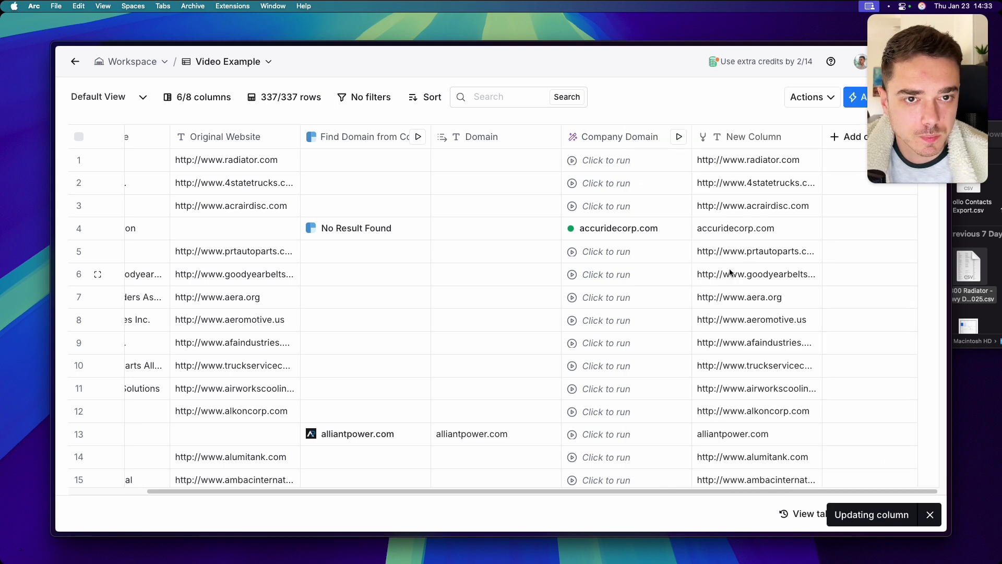
Check down the merged column that every row takes its value from one of the three website sources
{"action": "scroll", "coordinate": [758, 308], "scroll_direction": "down", "scroll_amount": 15}
{"action": "scroll", "coordinate": [758, 323], "scroll_direction": "down", "scroll_amount": 20}
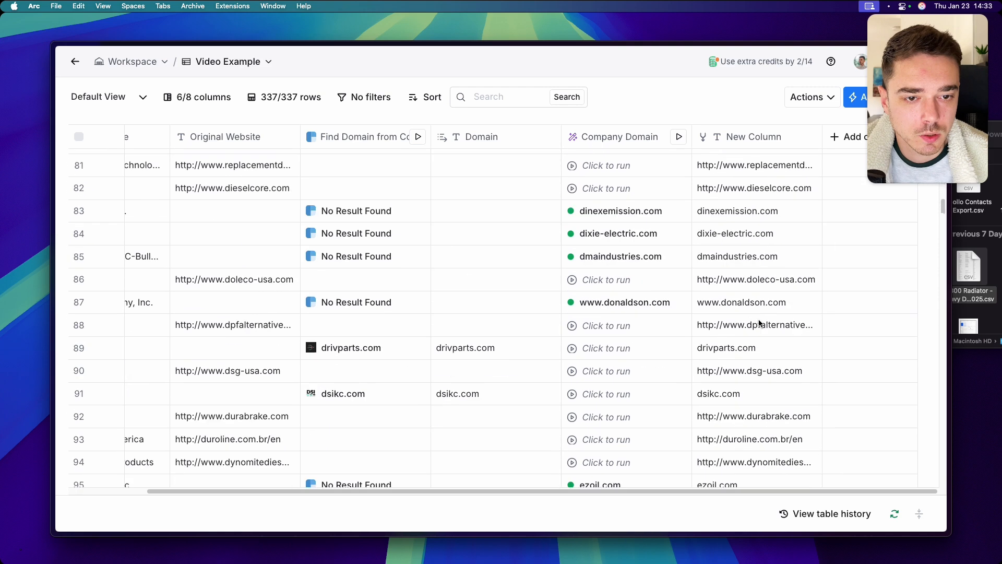
{"action": "scroll", "coordinate": [760, 322], "scroll_direction": "up", "scroll_amount": 2}
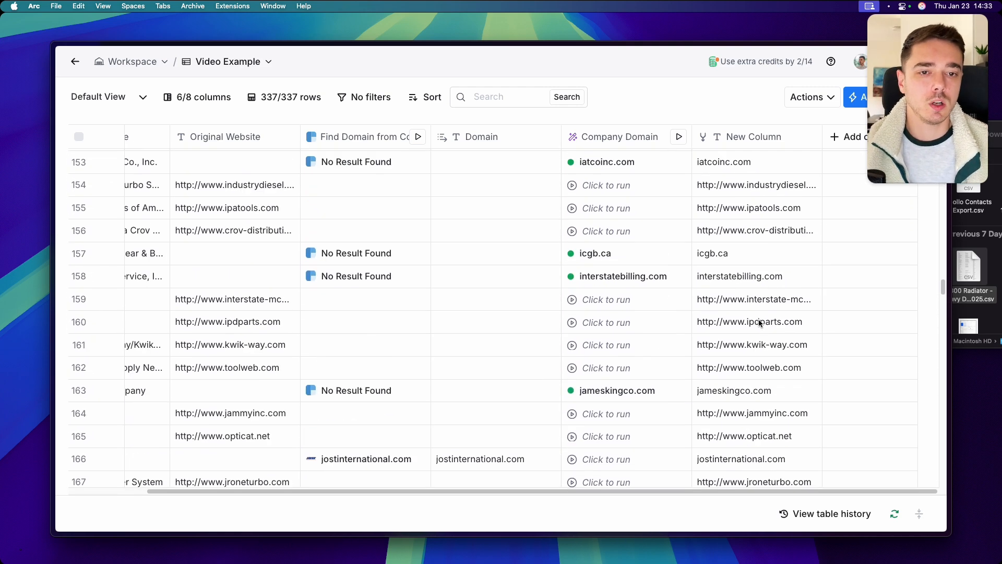
{"action": "scroll", "coordinate": [759, 323], "scroll_direction": "down", "scroll_amount": 20}
{"action": "scroll", "coordinate": [759, 322], "scroll_direction": "down", "scroll_amount": 10}
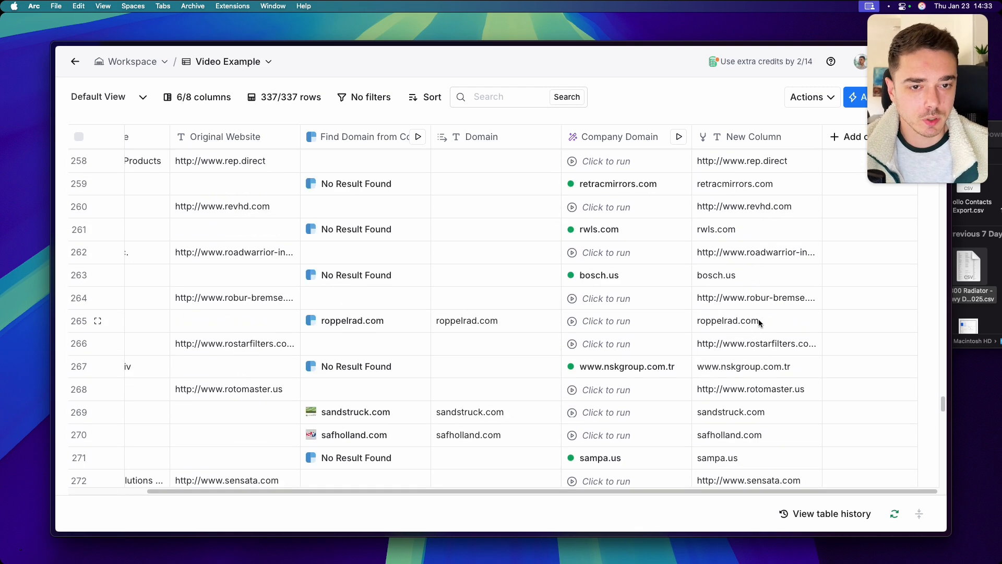
{"action": "scroll", "coordinate": [759, 324], "scroll_direction": "down", "scroll_amount": 5}
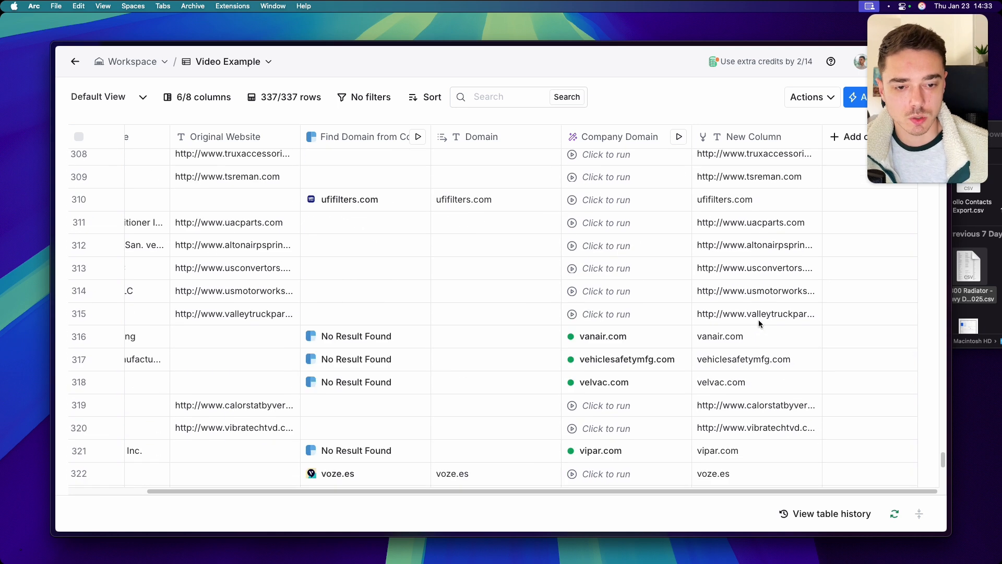
Find the Normalize a Domain enrichment with the search "normalize domain" and add it to the table
{"action": "scroll", "coordinate": [759, 323], "scroll_direction": "up", "scroll_amount": 15}
{"action": "scroll", "coordinate": [759, 320], "scroll_direction": "up", "scroll_amount": 10}
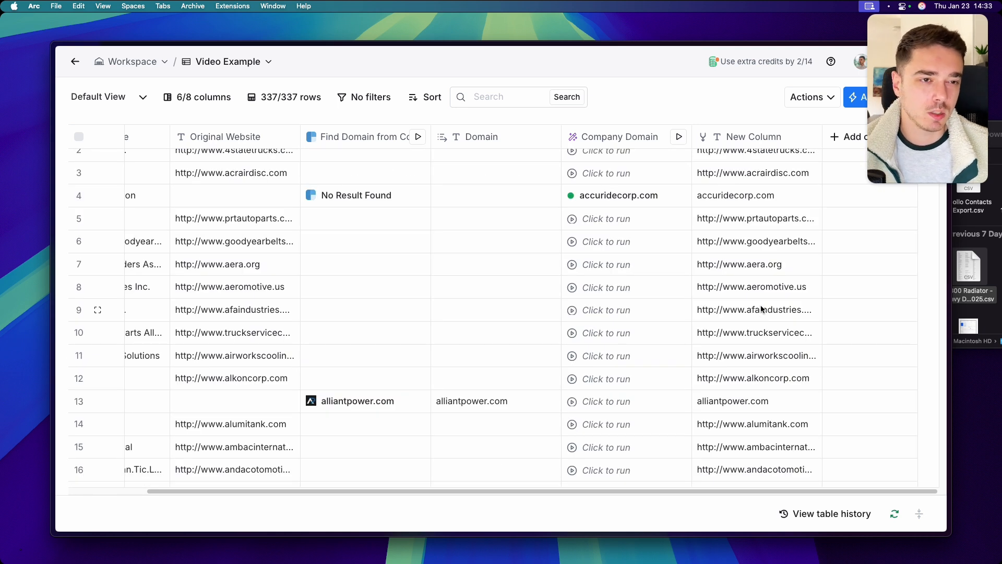
{"action": "left_click", "coordinate": [839, 139]}
{"action": "left_click", "coordinate": [837, 177]}
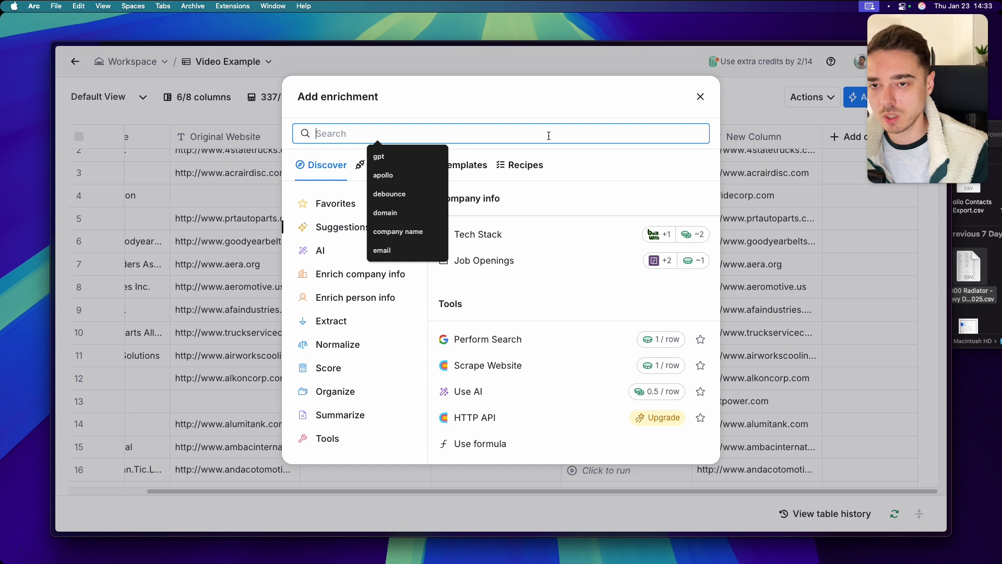
{"action": "type", "text": "normalize domain"}
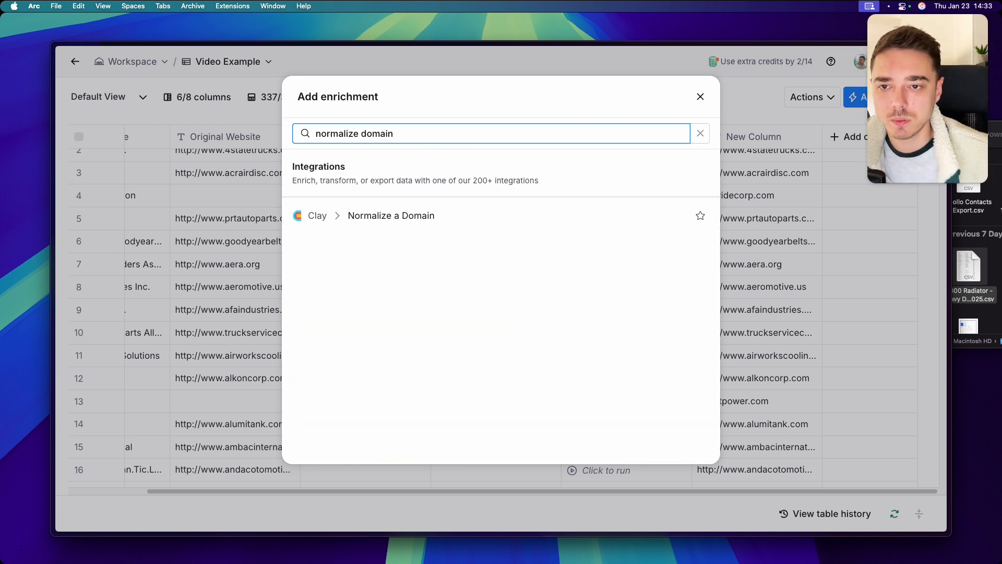
{"action": "left_click", "coordinate": [440, 220]}
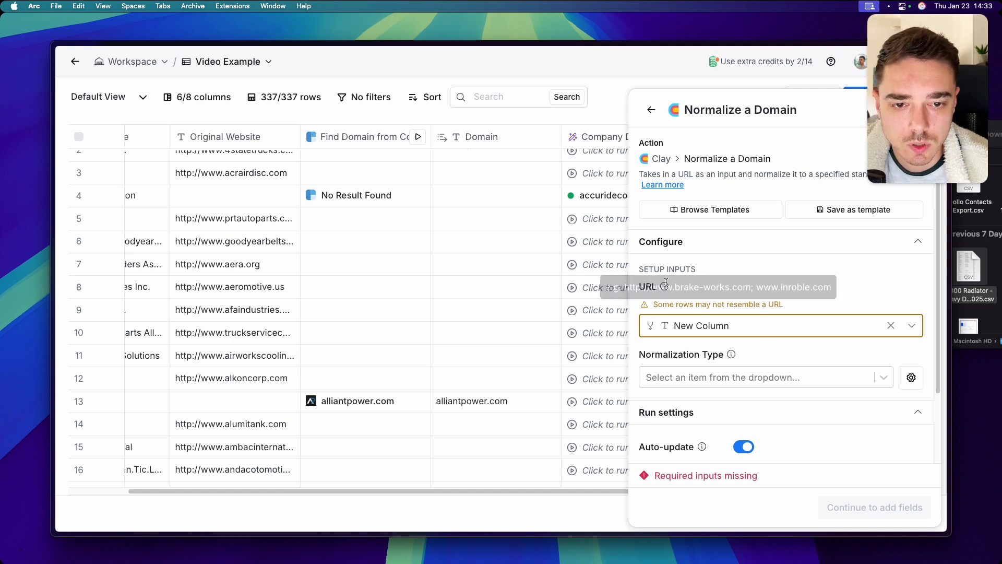
Use New Column as the URL input and set the normalization type to isolate the domain
{"action": "left_click", "coordinate": [698, 325]}
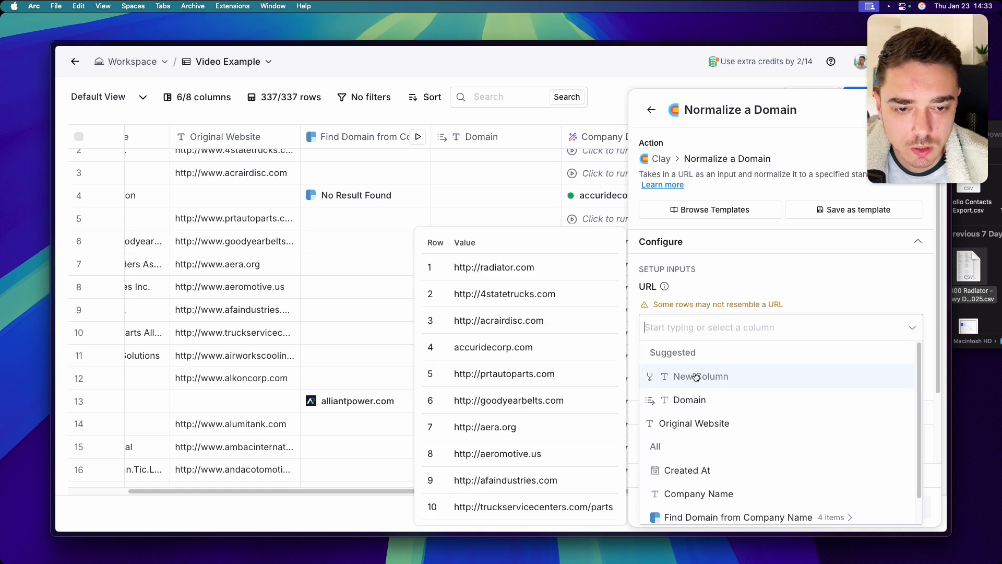
{"action": "left_click", "coordinate": [700, 376]}
{"action": "scroll", "coordinate": [711, 354], "scroll_direction": "down", "scroll_amount": 2}
{"action": "left_click", "coordinate": [726, 338]}
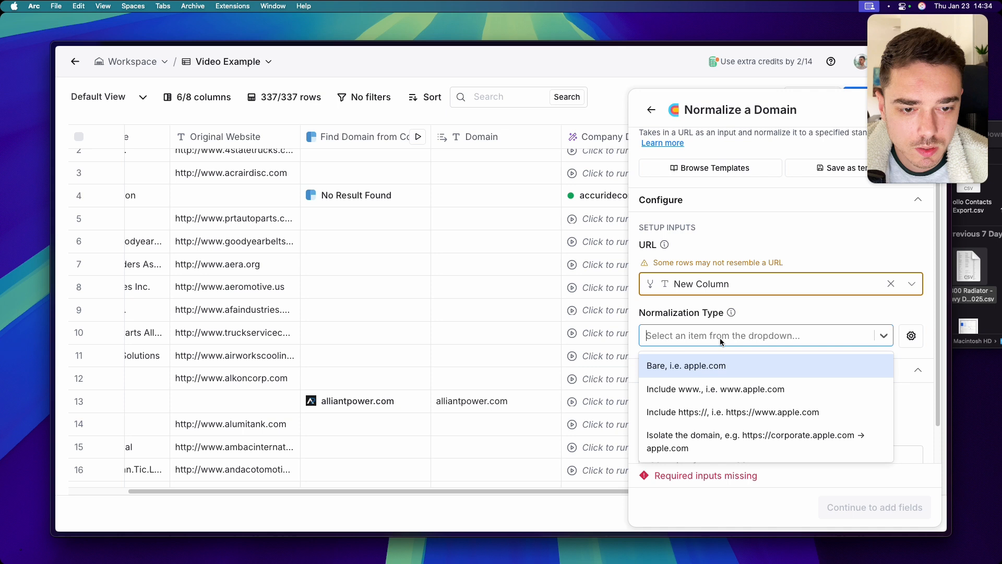
{"action": "left_click", "coordinate": [711, 436]}
{"action": "scroll", "coordinate": [757, 397], "scroll_direction": "down", "scroll_amount": 1}
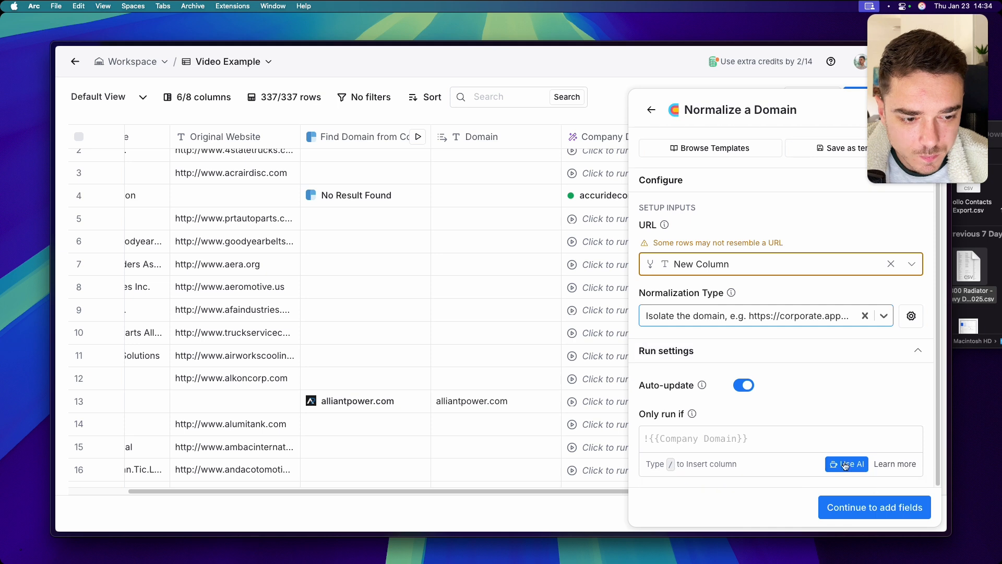
Include Normalized Url as an output column, then save the enrichment and run it on all 337 rows in the view
{"action": "left_click", "coordinate": [887, 509]}
{"action": "left_click", "coordinate": [914, 274]}
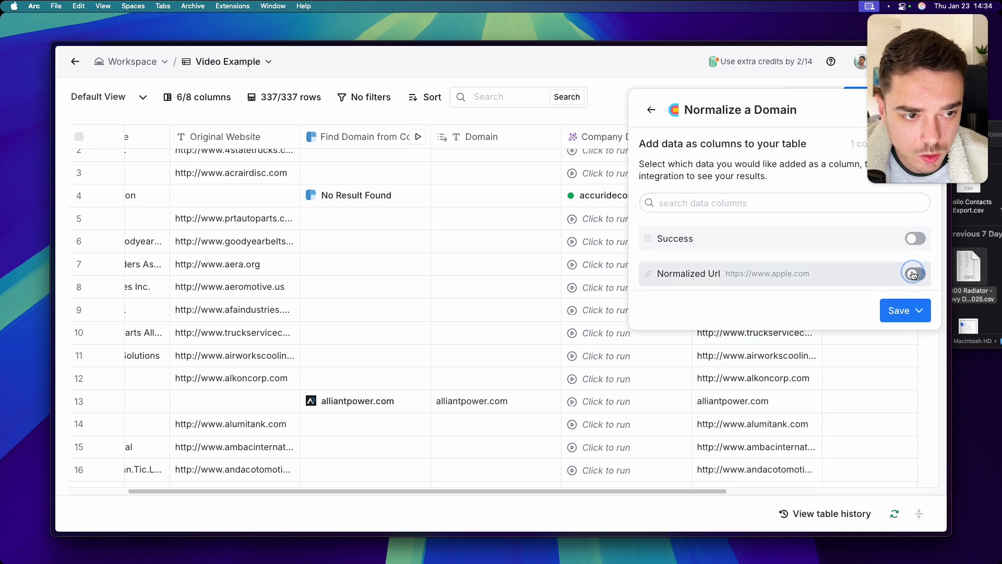
{"action": "left_click", "coordinate": [918, 311]}
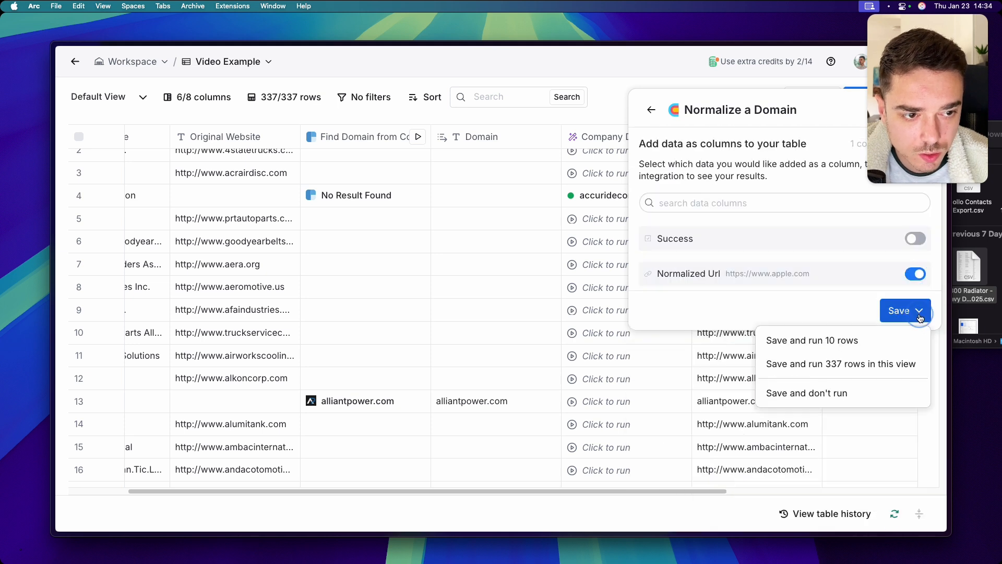
{"action": "left_click", "coordinate": [873, 365]}
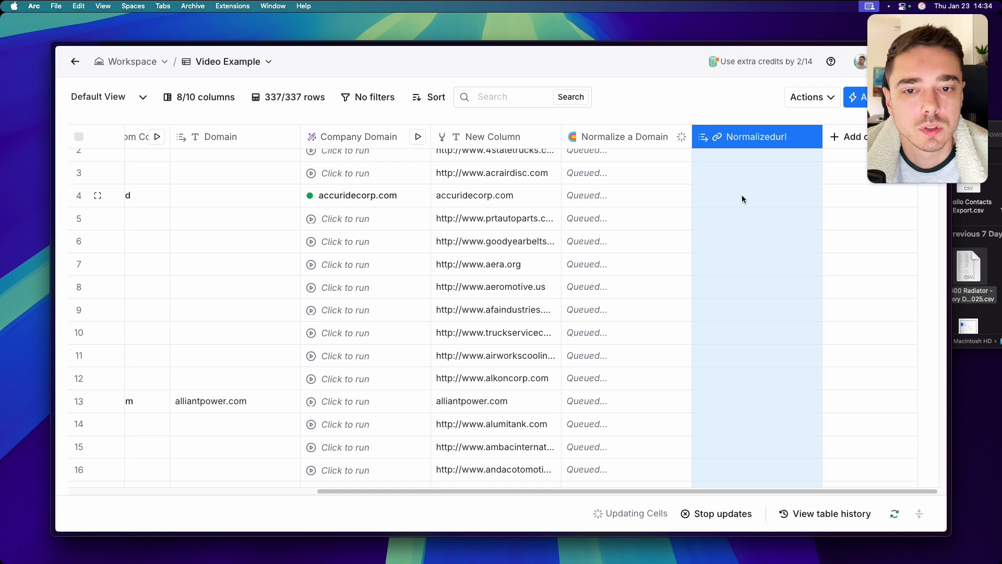
Check through all rows how the normalization run progresses and compare the normalized domains with the merged website values
{"action": "scroll", "coordinate": [744, 194], "scroll_direction": "down", "scroll_amount": 15}
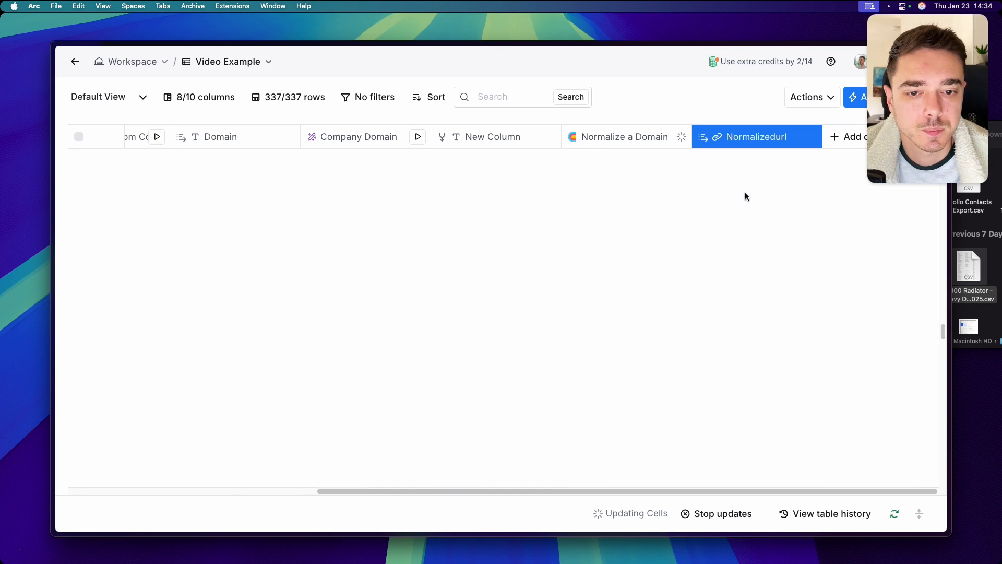
{"action": "scroll", "coordinate": [745, 197], "scroll_direction": "down", "scroll_amount": 5}
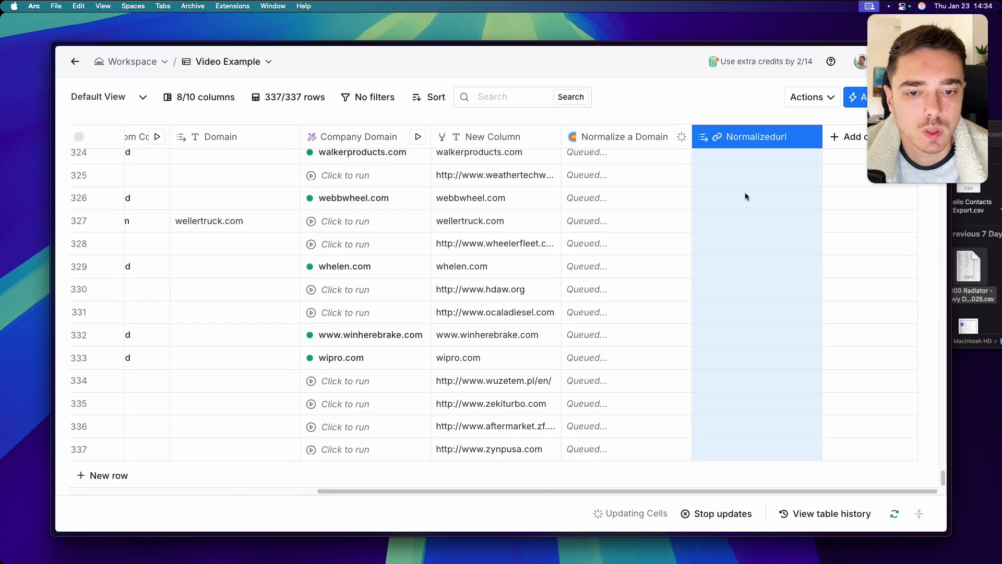
{"action": "left_click", "coordinate": [489, 237]}
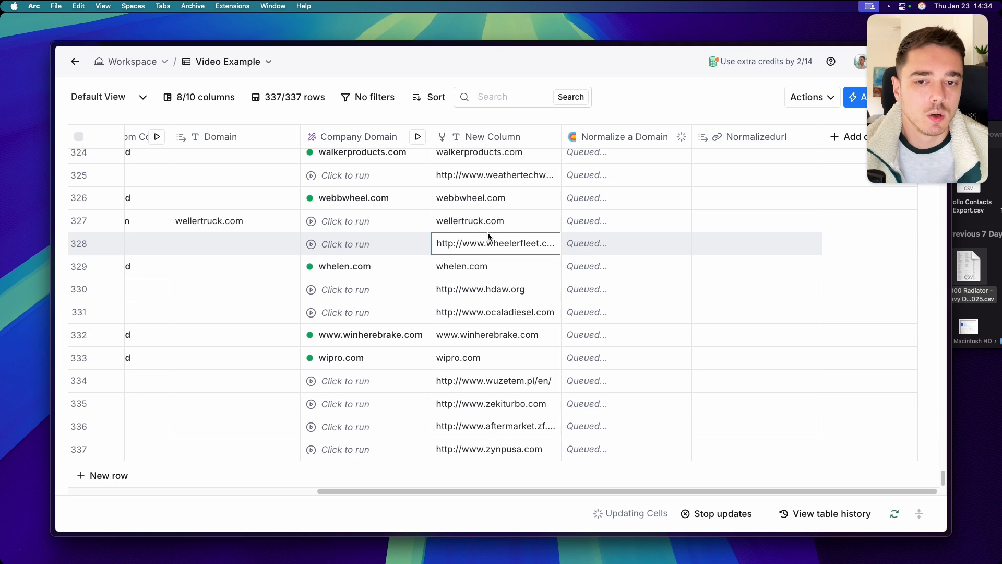
{"action": "scroll", "coordinate": [488, 233], "scroll_direction": "up", "scroll_amount": 15}
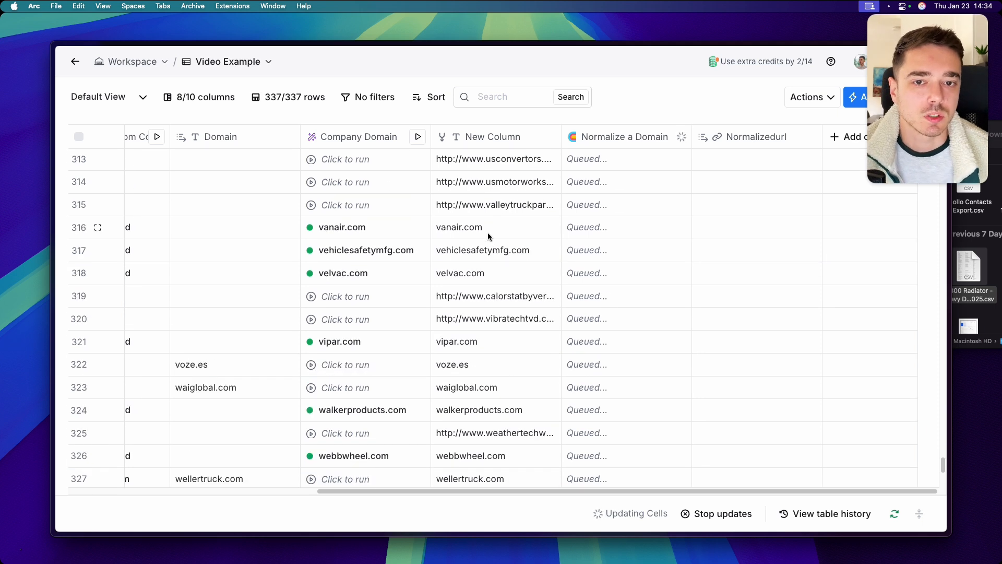
{"action": "scroll", "coordinate": [532, 259], "scroll_direction": "up", "scroll_amount": 20}
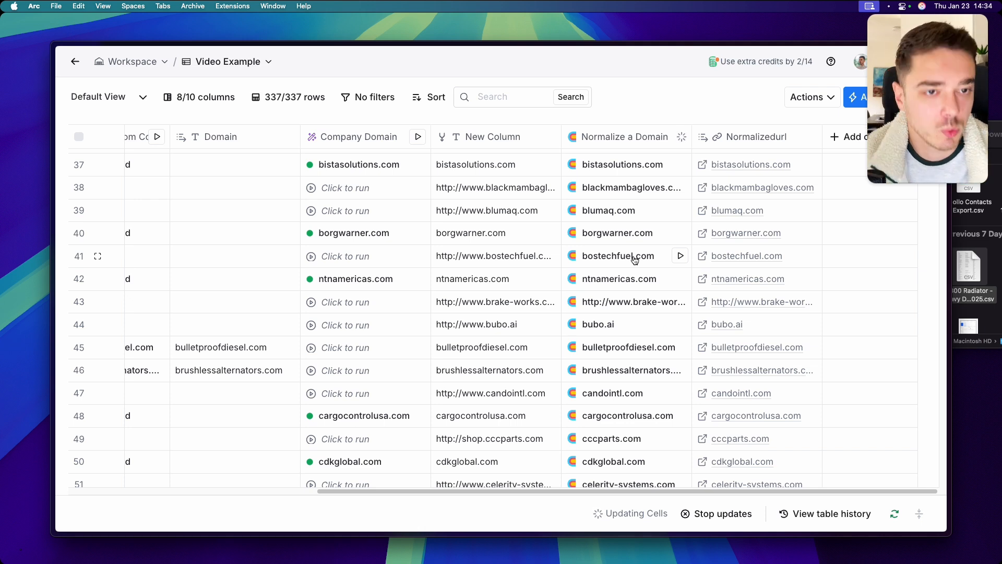
{"action": "scroll", "coordinate": [702, 287], "scroll_direction": "down", "scroll_amount": 20}
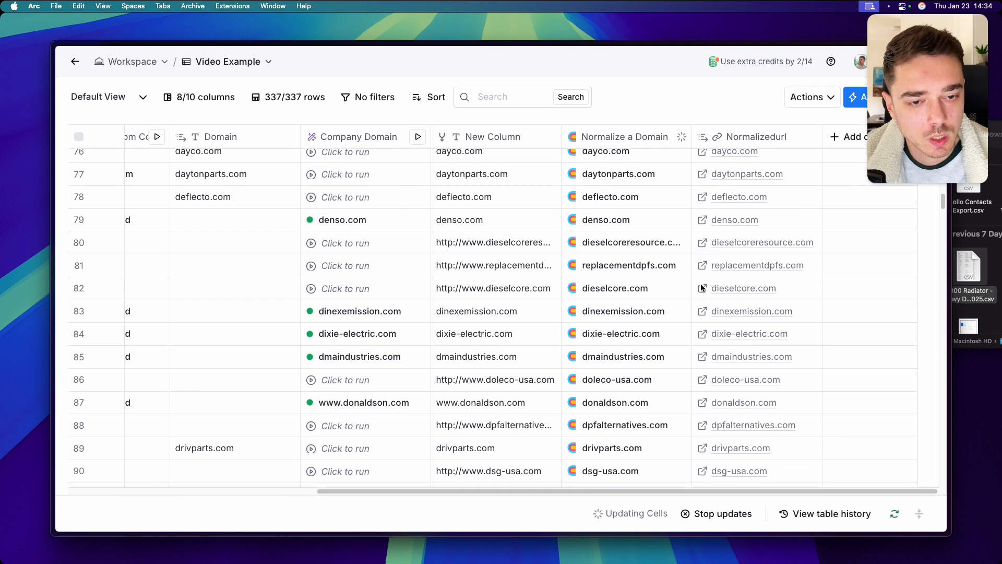
{"action": "scroll", "coordinate": [702, 287], "scroll_direction": "down", "scroll_amount": 3}
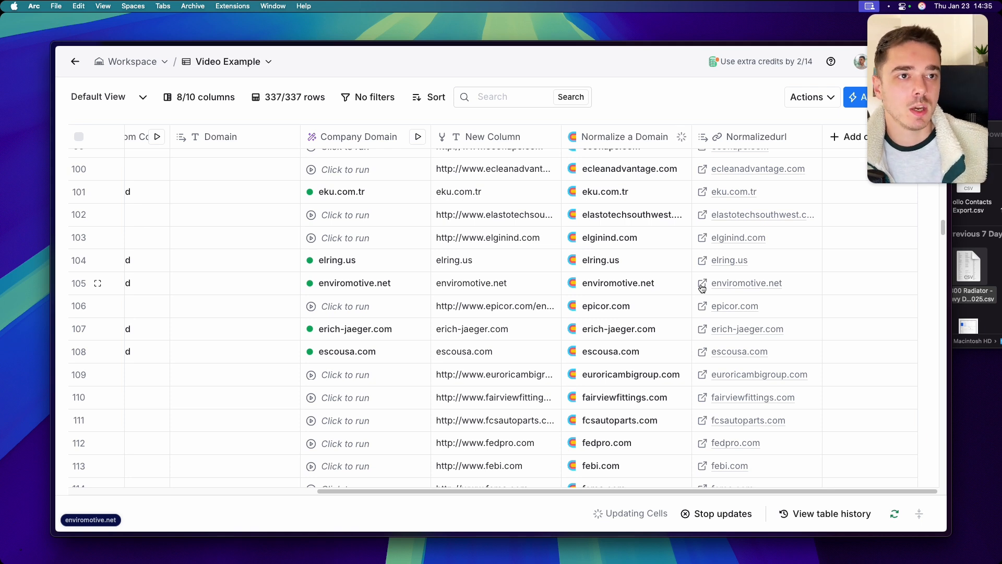
{"action": "scroll", "coordinate": [750, 319], "scroll_direction": "down", "scroll_amount": 20}
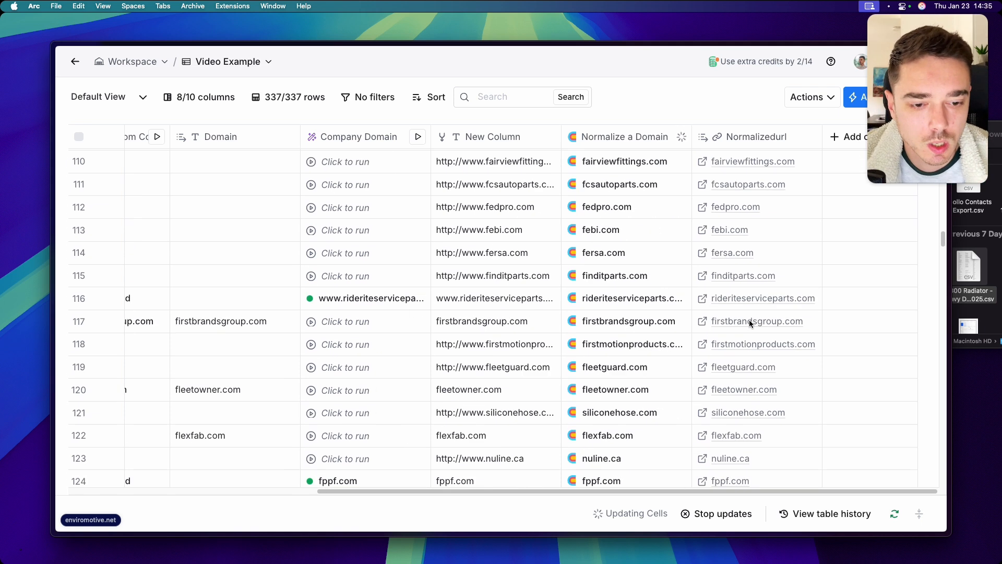
{"action": "scroll", "coordinate": [749, 320], "scroll_direction": "down", "scroll_amount": 7}
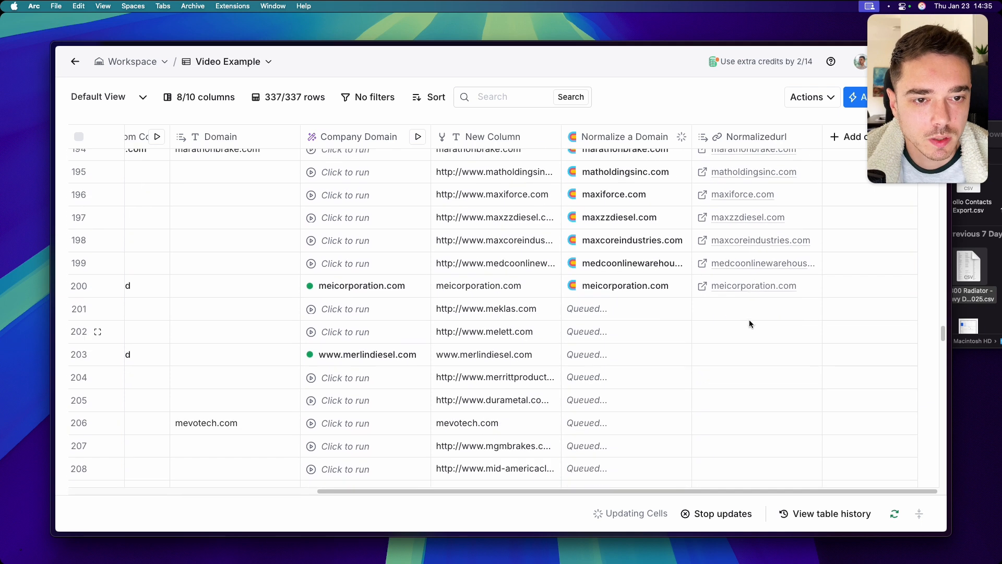
{"action": "scroll", "coordinate": [749, 320], "scroll_direction": "up", "scroll_amount": 4}
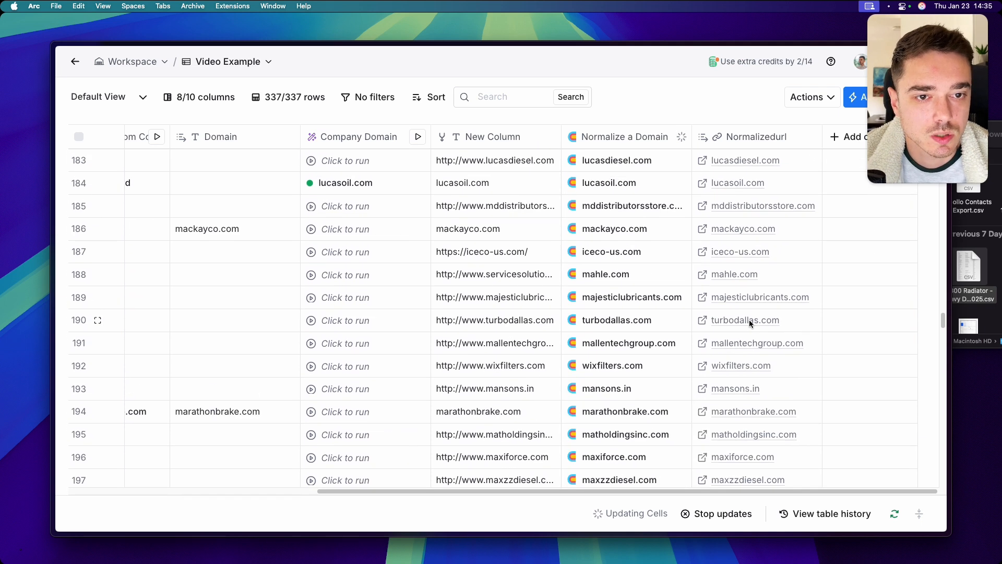
{"action": "scroll", "coordinate": [750, 320], "scroll_direction": "up", "scroll_amount": 16}
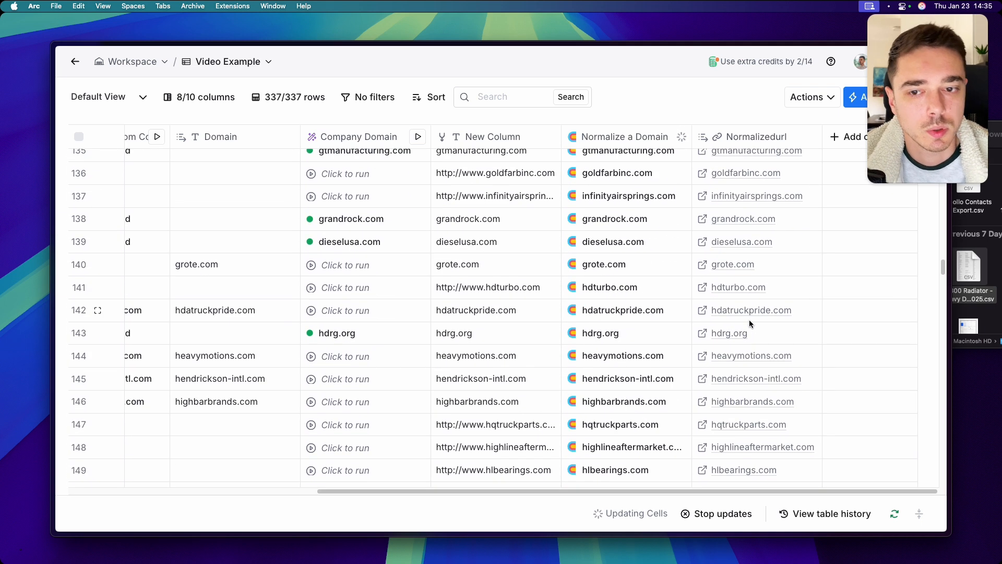
{"action": "scroll", "coordinate": [749, 319], "scroll_direction": "up", "scroll_amount": 20}
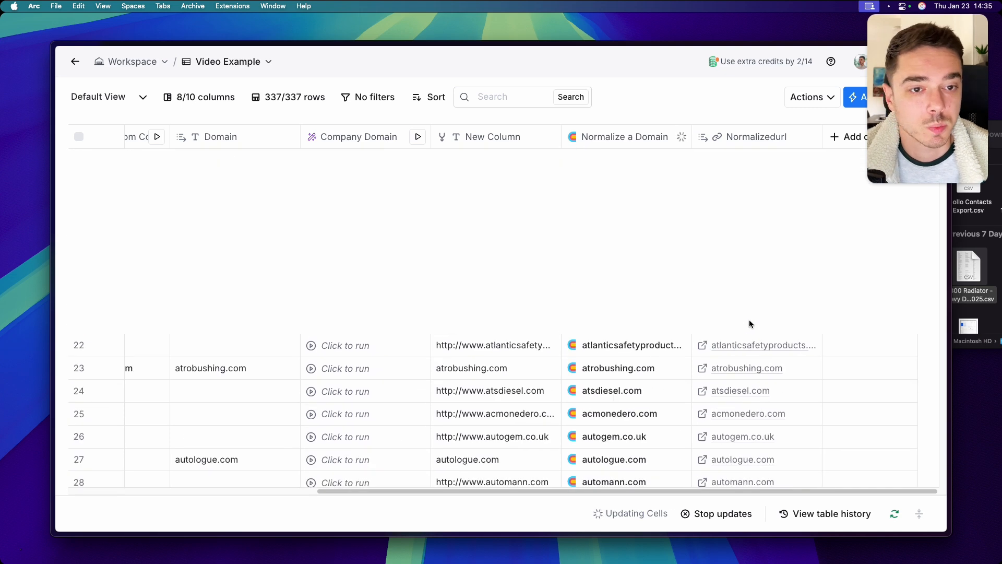
{"action": "scroll", "coordinate": [750, 319], "scroll_direction": "up", "scroll_amount": 4}
{"action": "scroll", "coordinate": [749, 320], "scroll_direction": "down", "scroll_amount": 20}
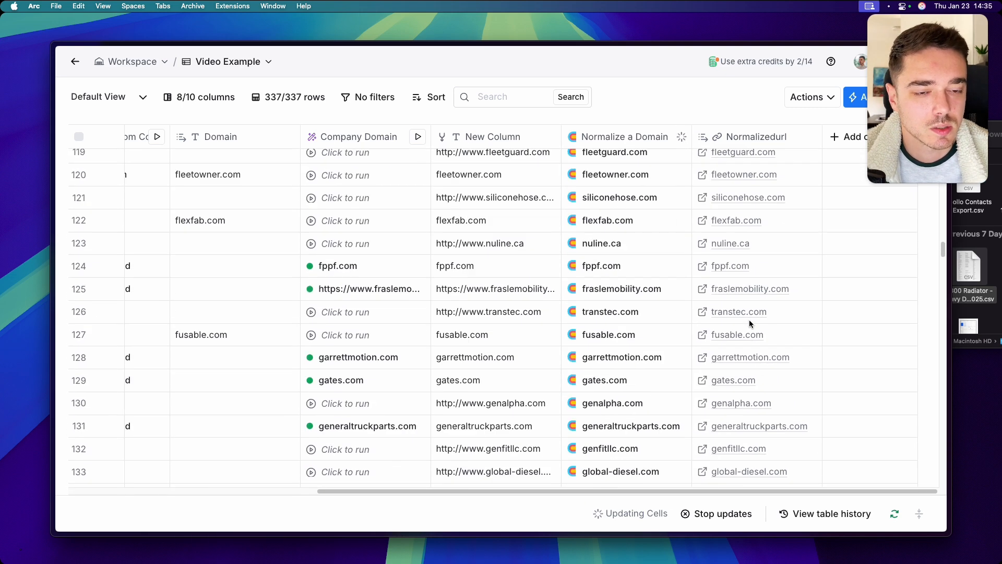
{"action": "scroll", "coordinate": [749, 320], "scroll_direction": "down", "scroll_amount": 20}
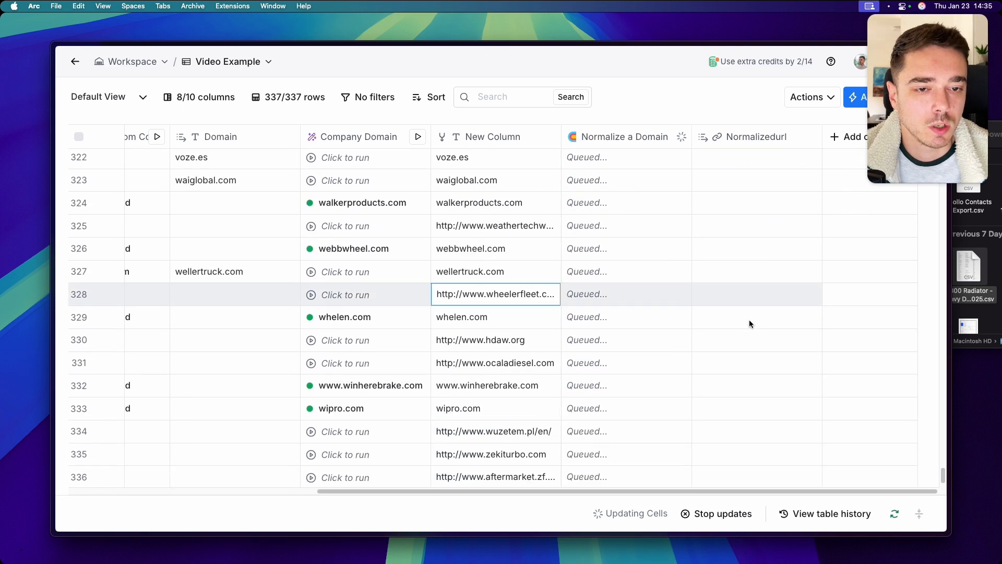
{"action": "scroll", "coordinate": [749, 319], "scroll_direction": "down", "scroll_amount": 1}
{"action": "scroll", "coordinate": [750, 320], "scroll_direction": "up", "scroll_amount": 8}
{"action": "scroll", "coordinate": [750, 320], "scroll_direction": "down", "scroll_amount": 8}
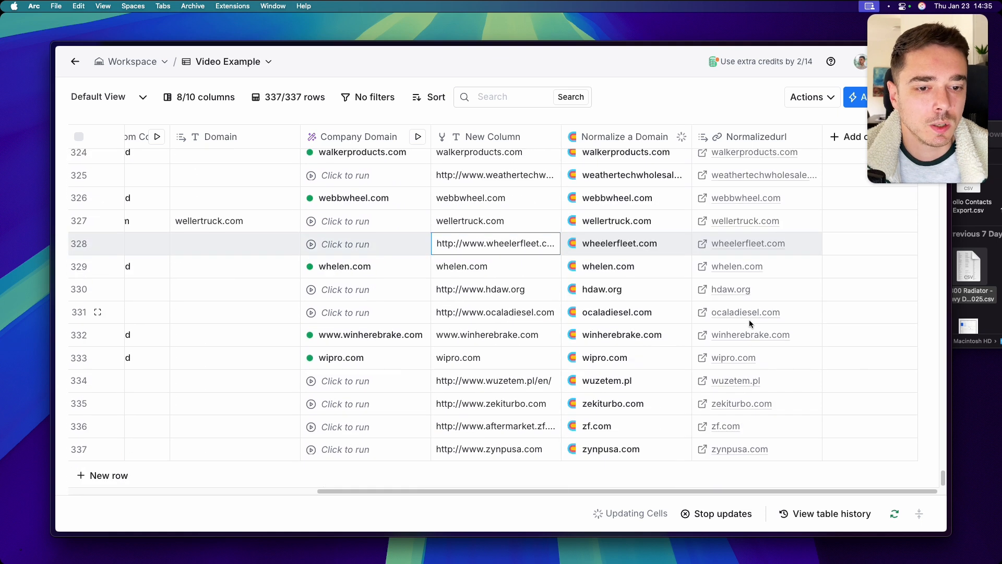
{"action": "scroll", "coordinate": [750, 320], "scroll_direction": "up", "scroll_amount": 5}
{"action": "scroll", "coordinate": [709, 305], "scroll_direction": "up", "scroll_amount": 1}
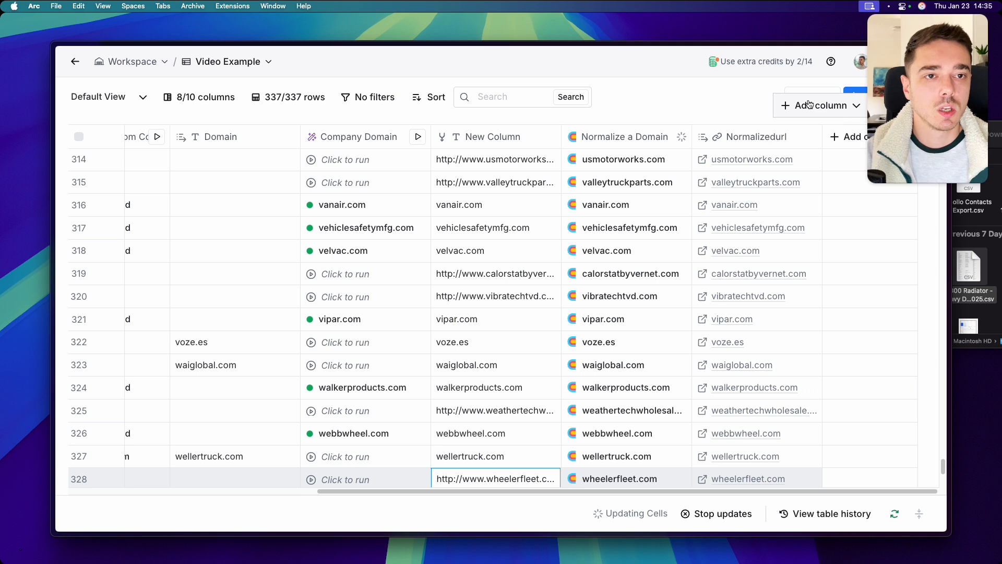
Open the list of actions available for the table
{"action": "left_click", "coordinate": [806, 97]}
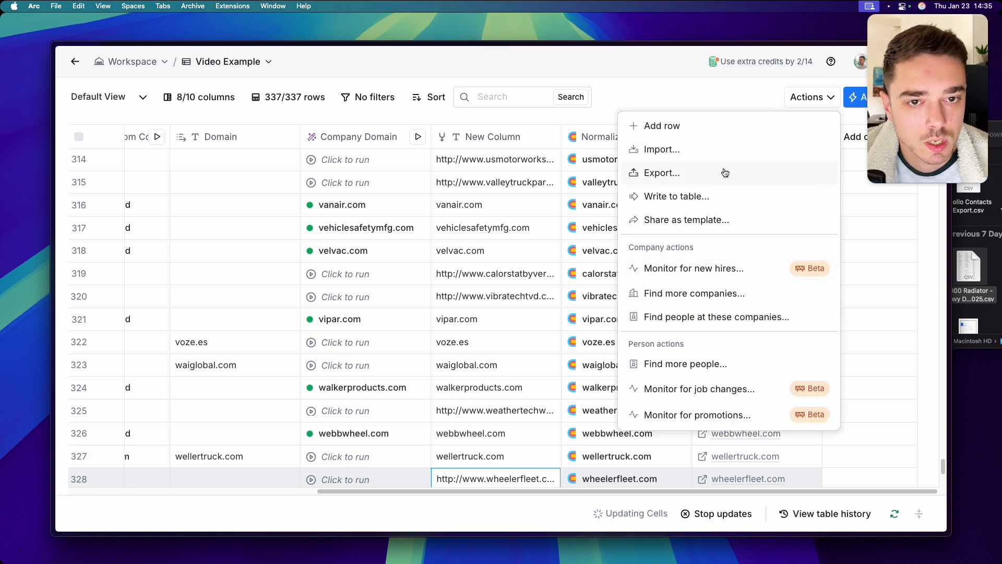